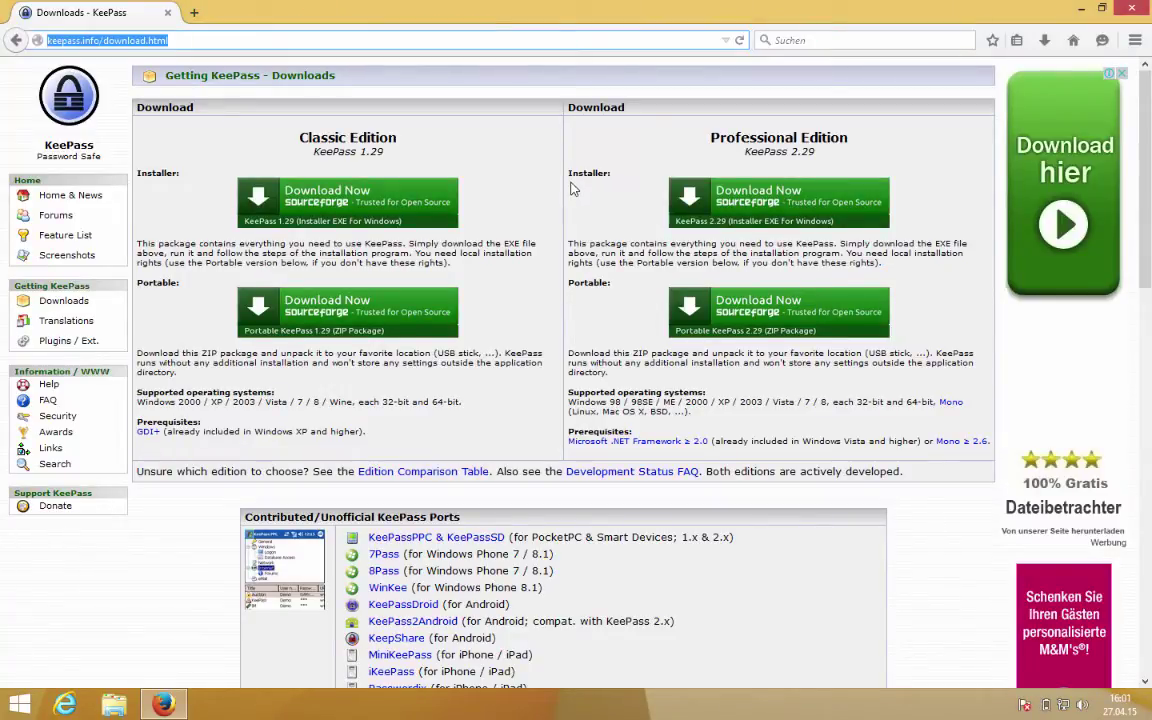
Download the KeePass 2.29 Professional Edition installer, KeePass-2.29-Setup.exe, and save it to disk.
click(805, 151)
triple_click(805, 151)
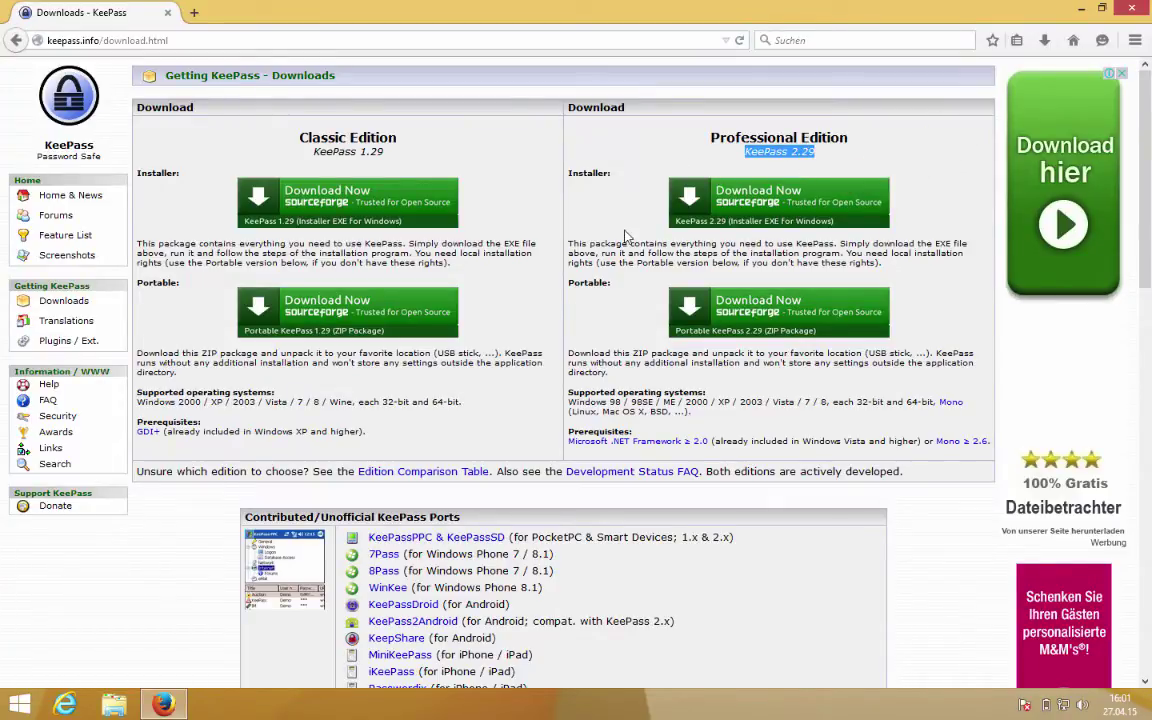
double_click(601, 282)
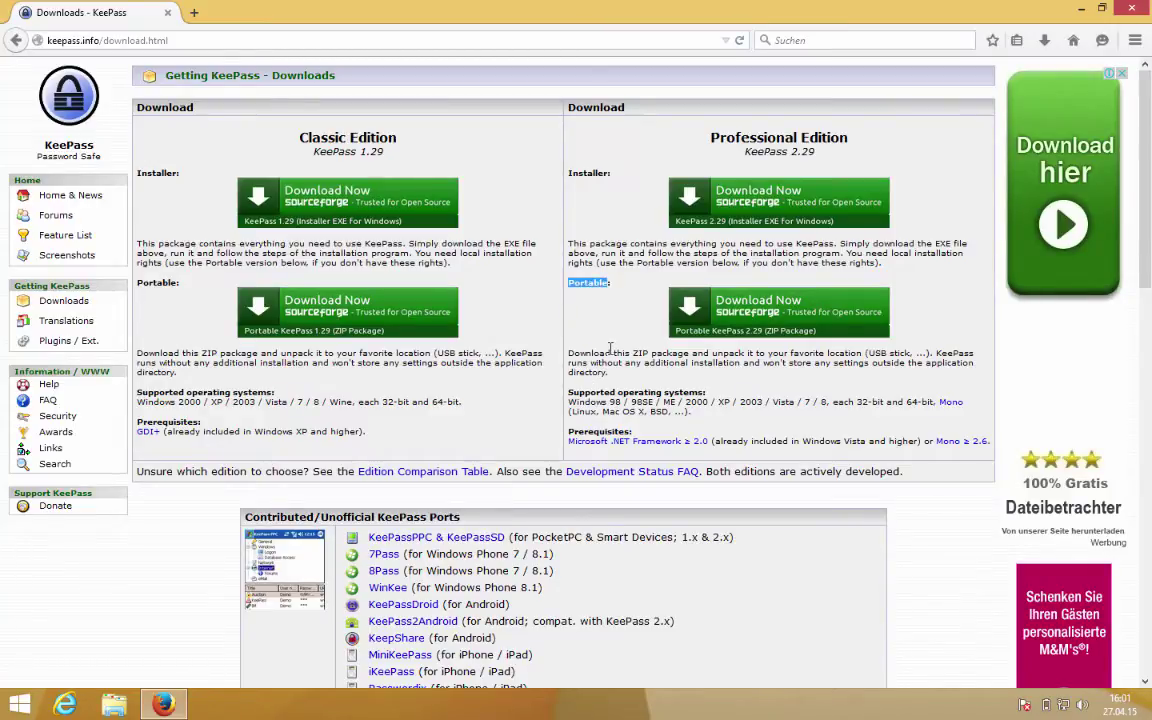
click(780, 204)
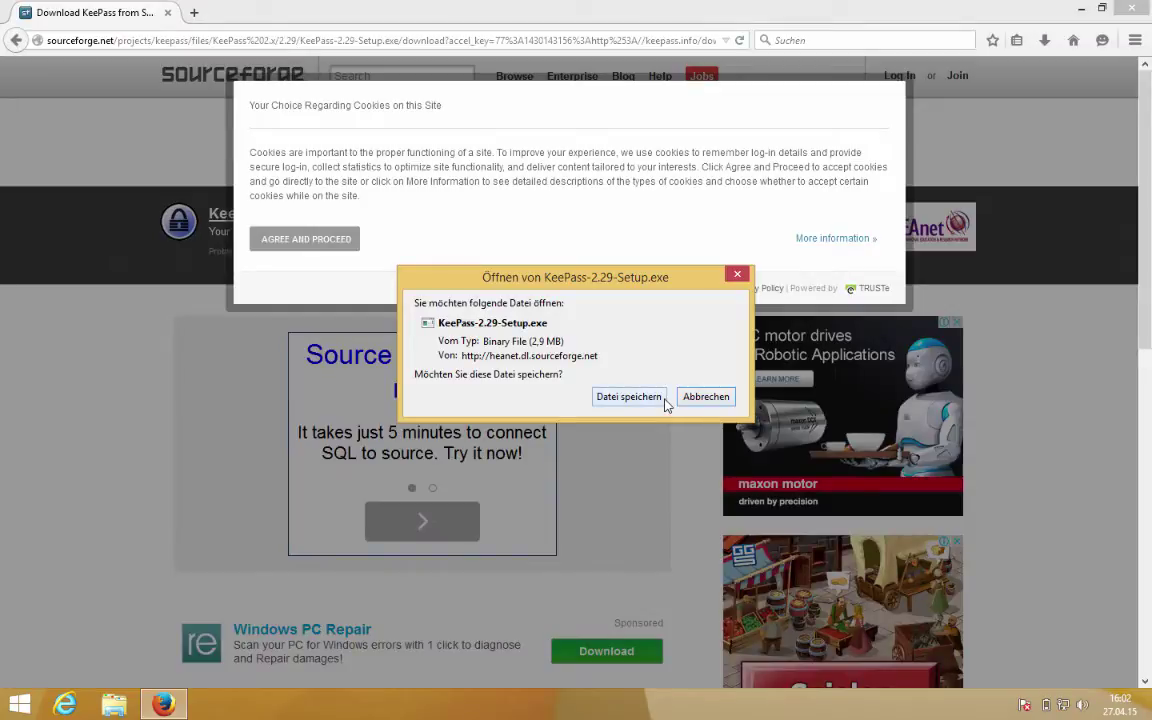
click(660, 399)
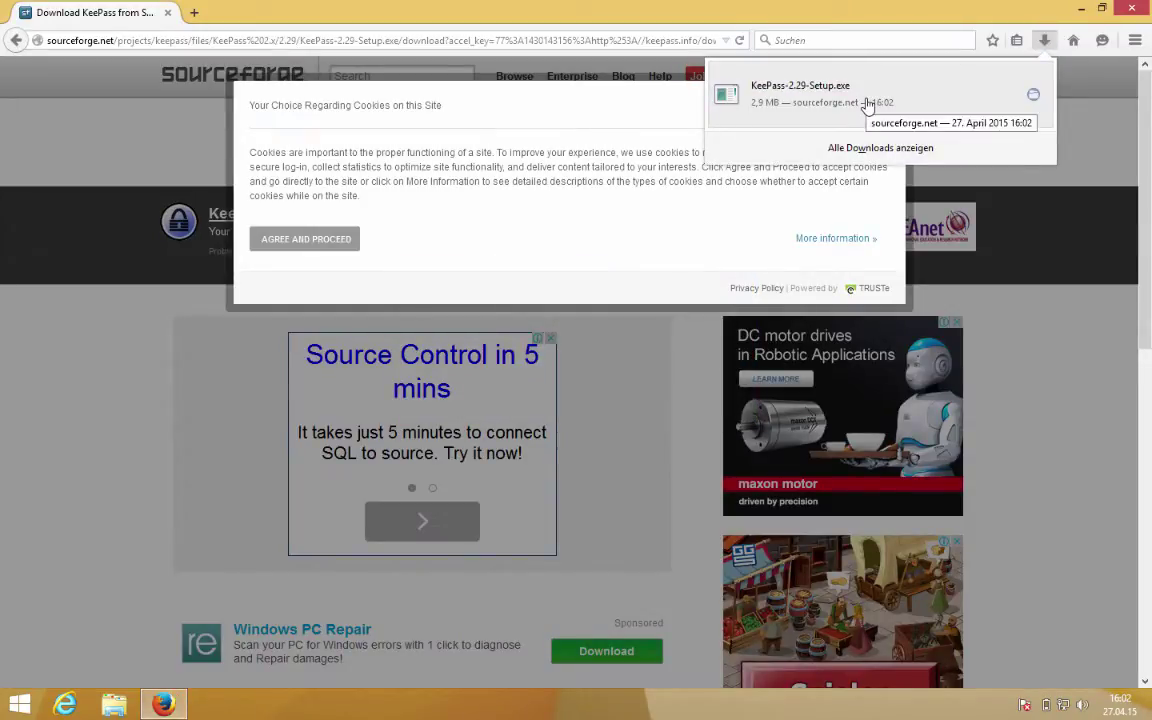
Run KeePass-2.29-Setup.exe from the downloads, allowing it to change the computer, with German as setup language.
click(868, 107)
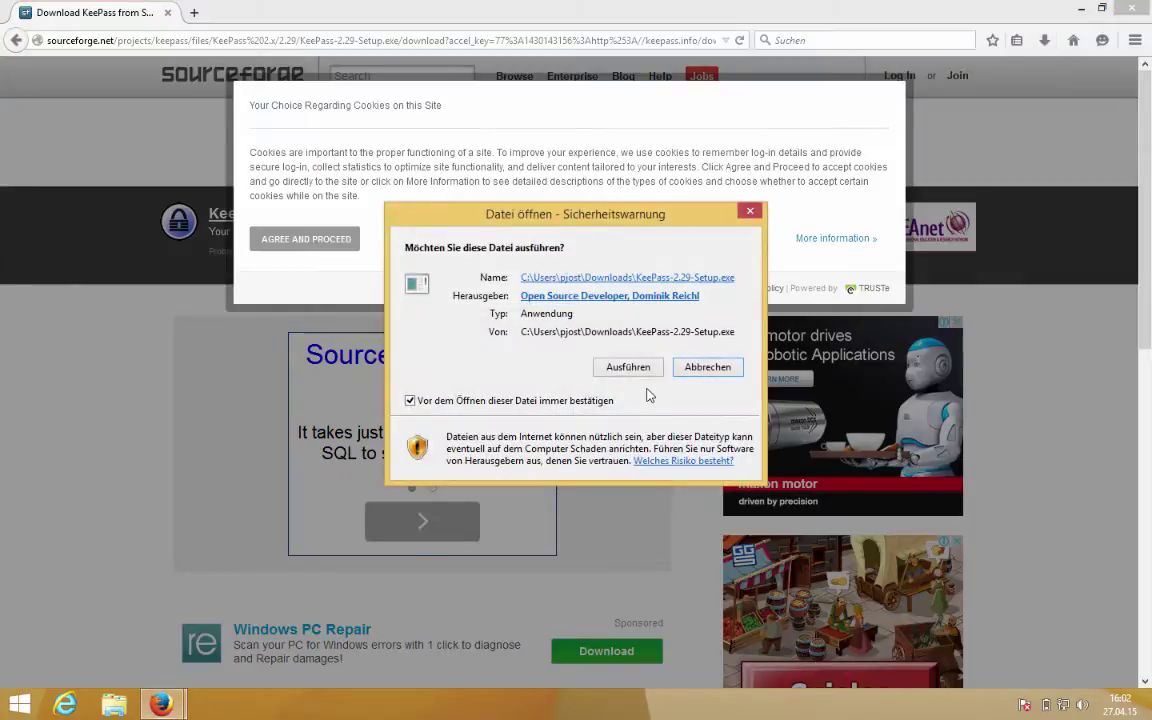
click(628, 367)
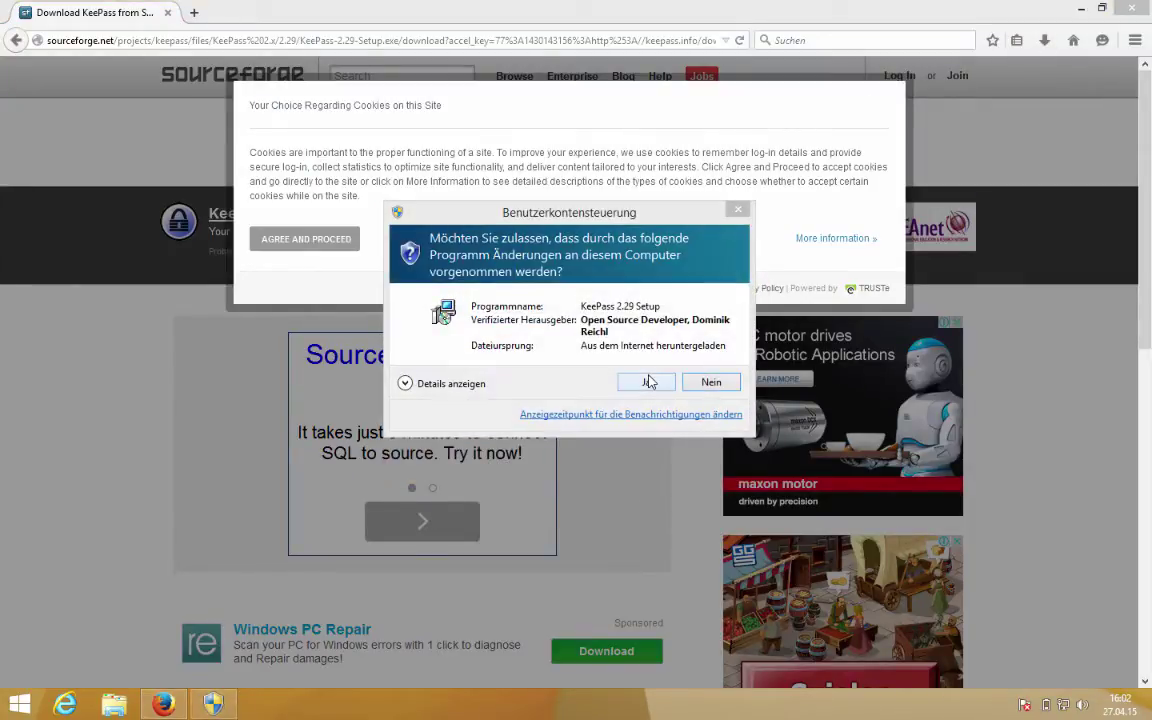
click(648, 381)
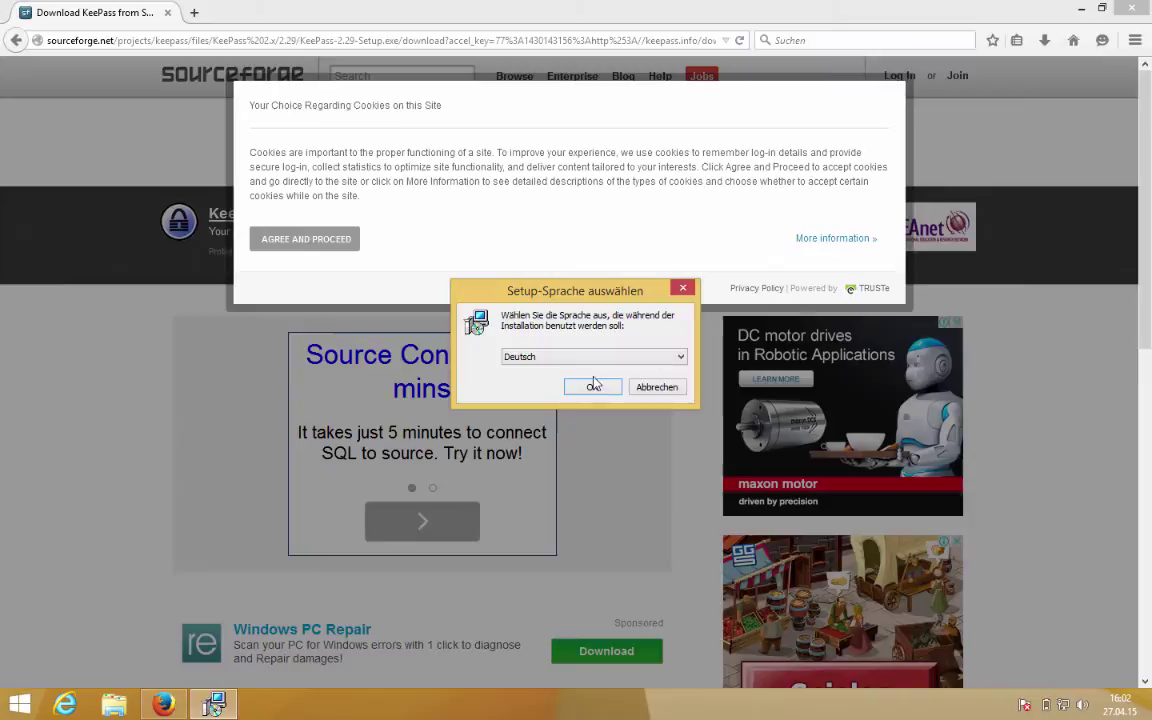
click(593, 388)
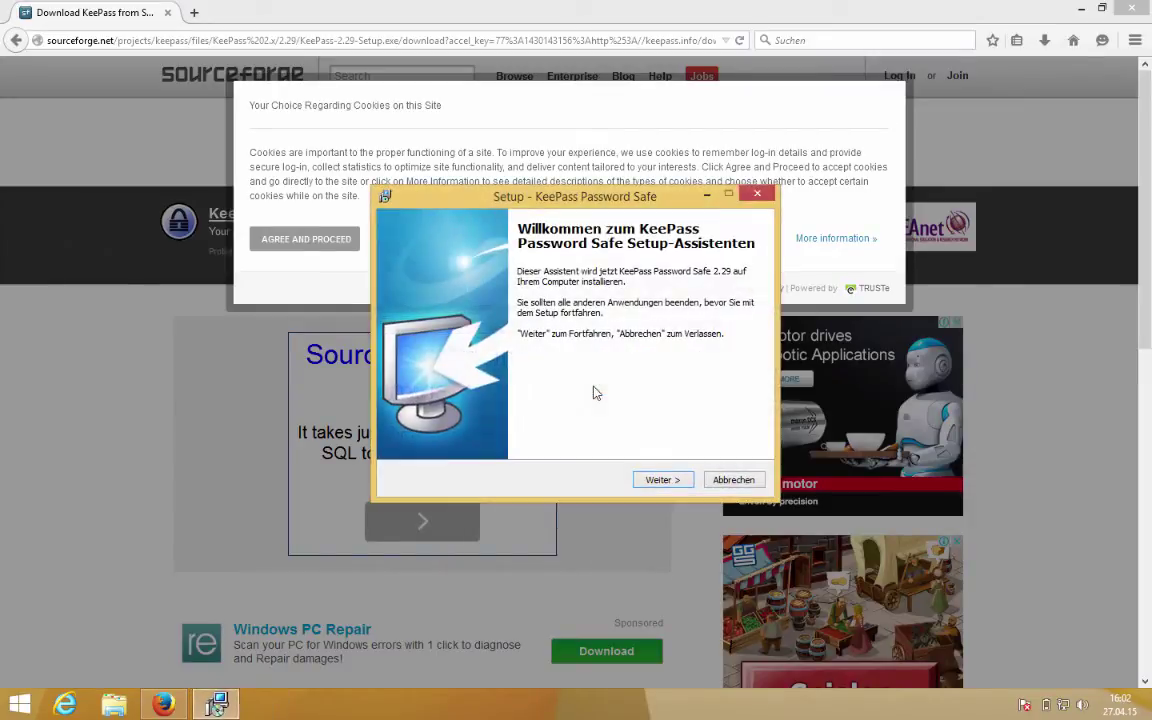
Accept the license, keep the default folder, all components and .kdbx association, install, and launch KeePass.
click(651, 484)
click(450, 430)
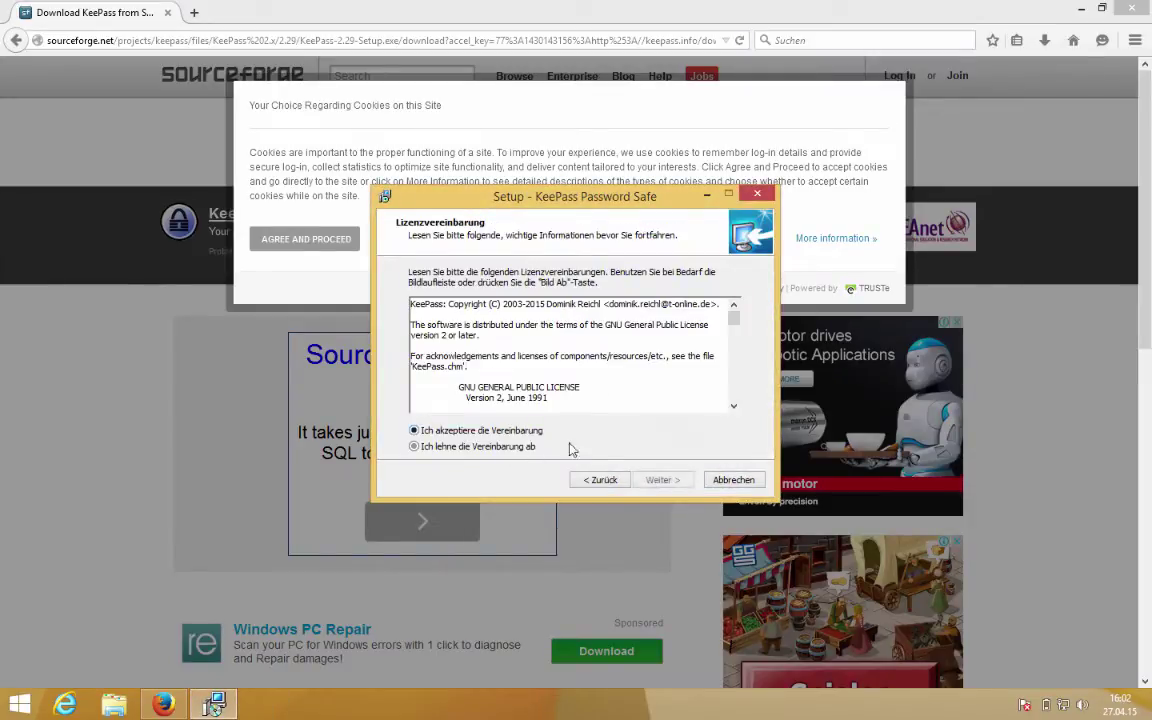
click(658, 480)
click(658, 480)
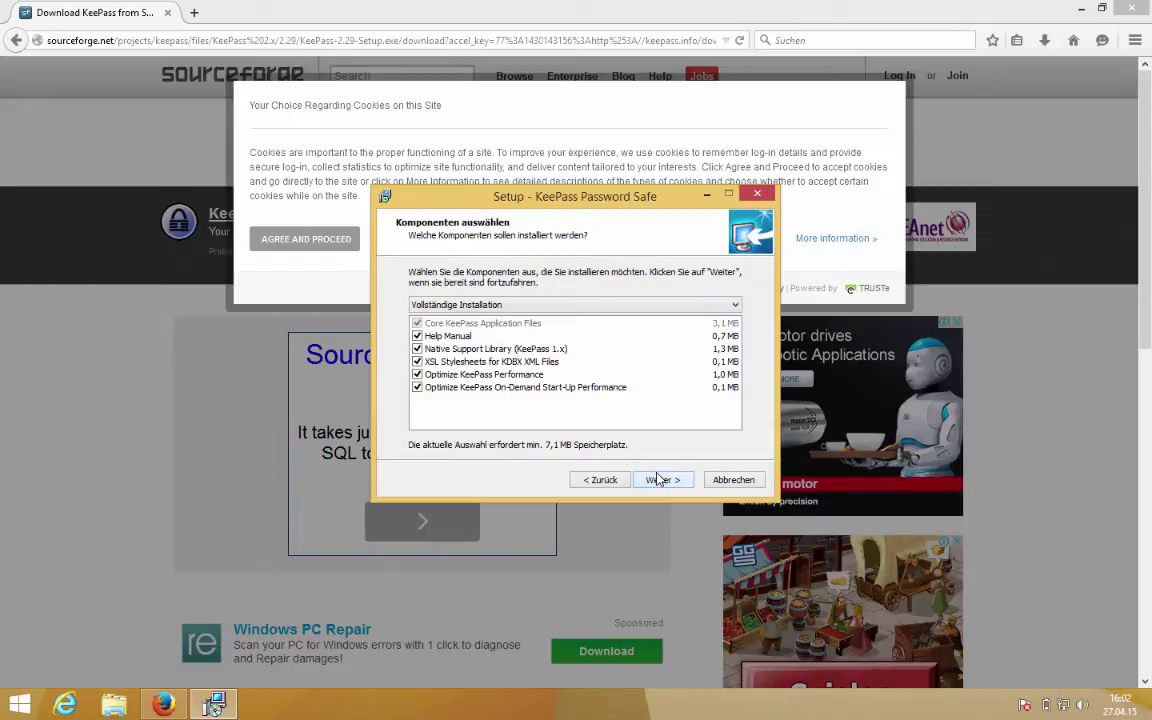
click(658, 480)
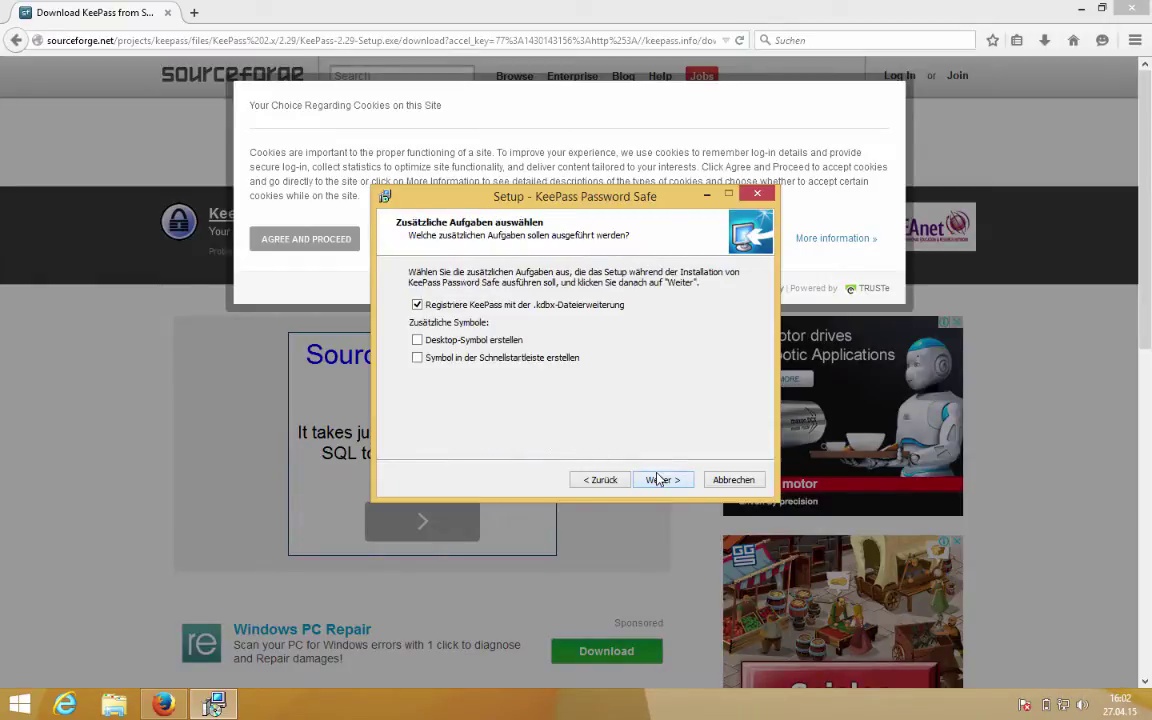
click(658, 480)
click(662, 480)
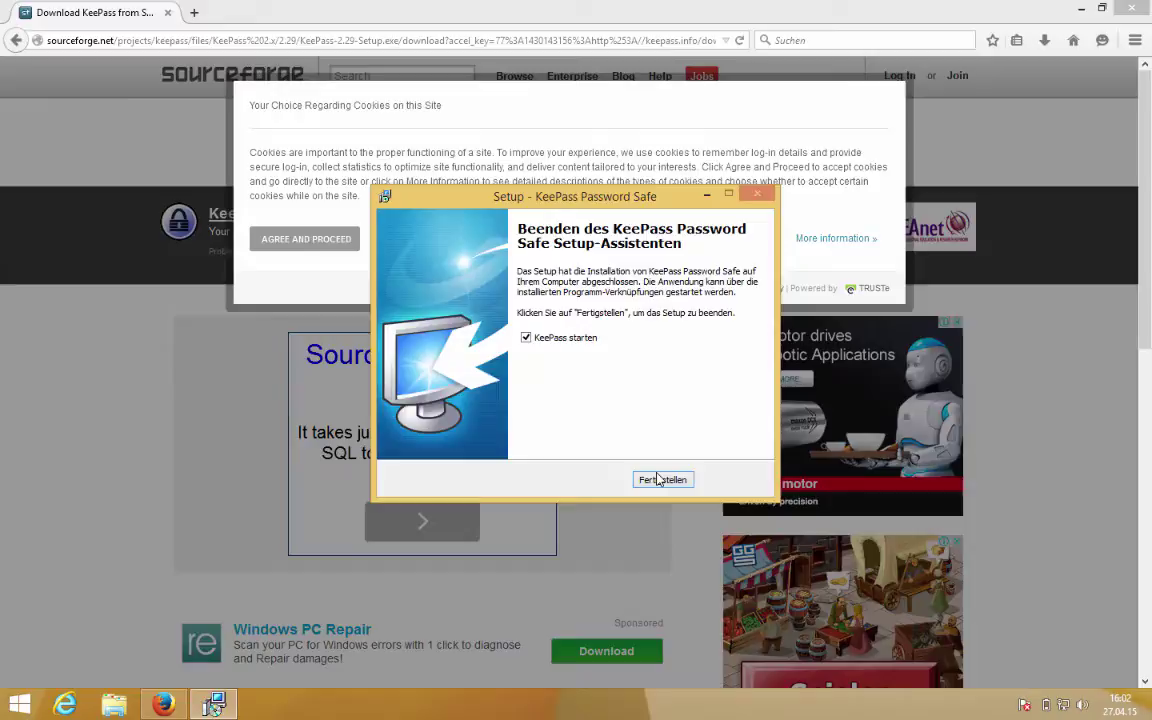
click(659, 479)
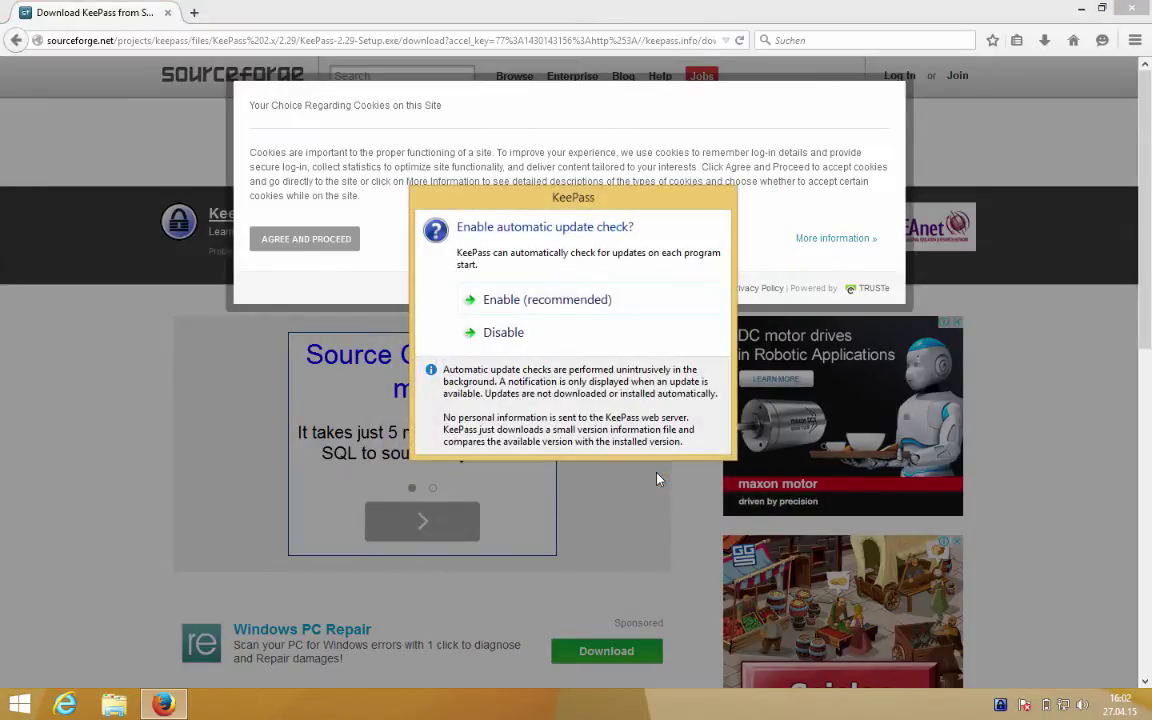
Enable automatic update checks, maximize KeePass, and start a new database saved on the Desktop.
click(565, 301)
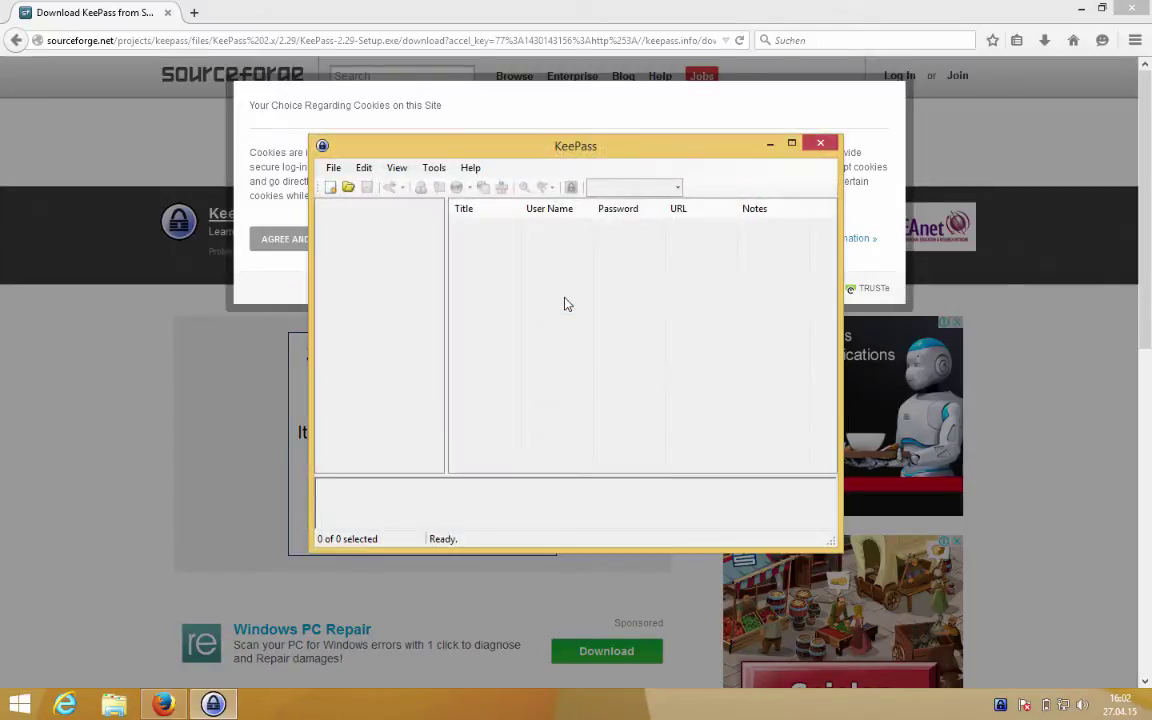
double_click(610, 150)
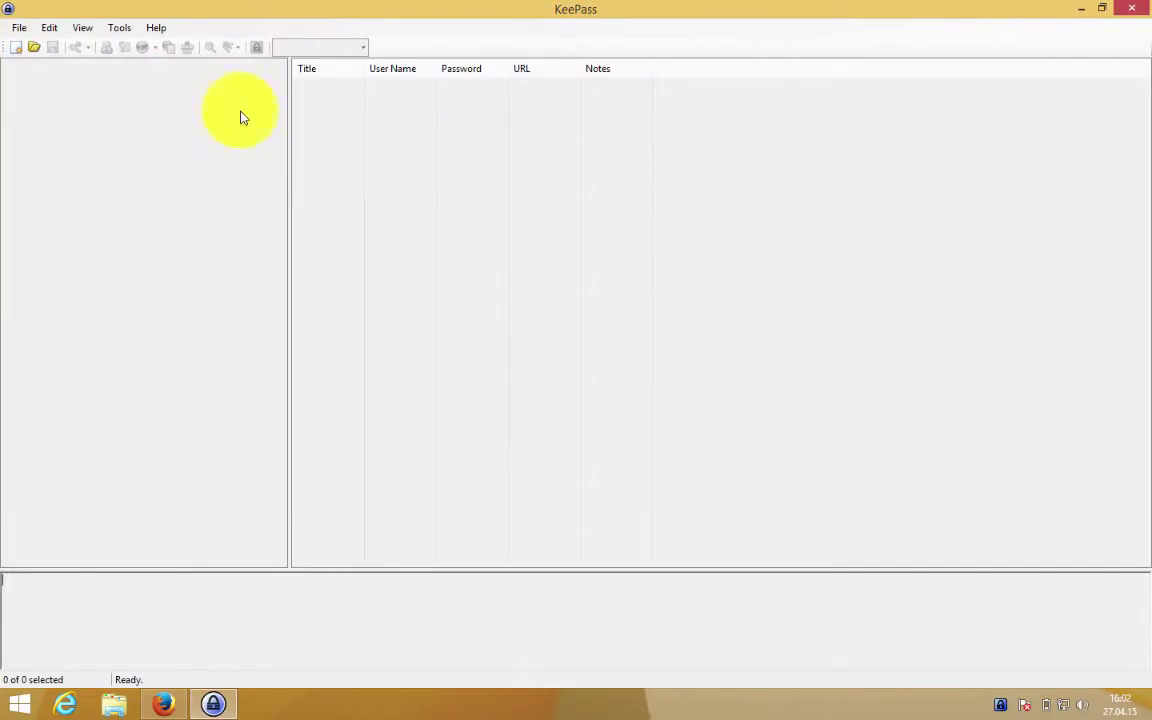
click(24, 30)
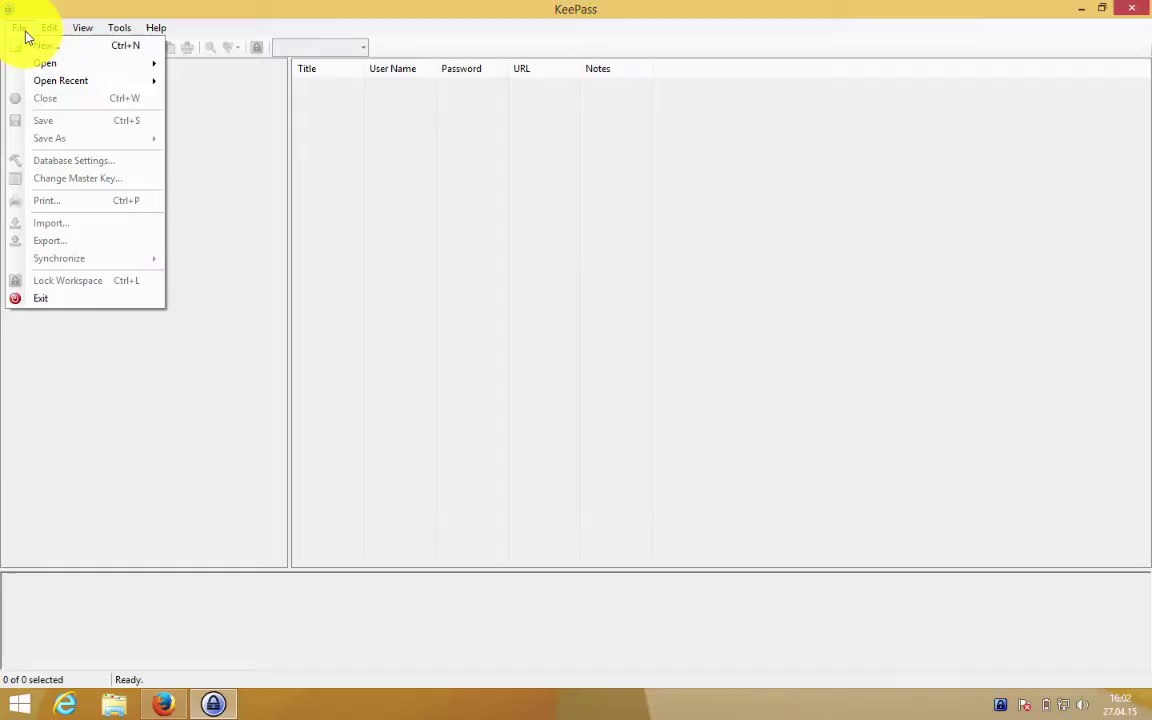
click(37, 46)
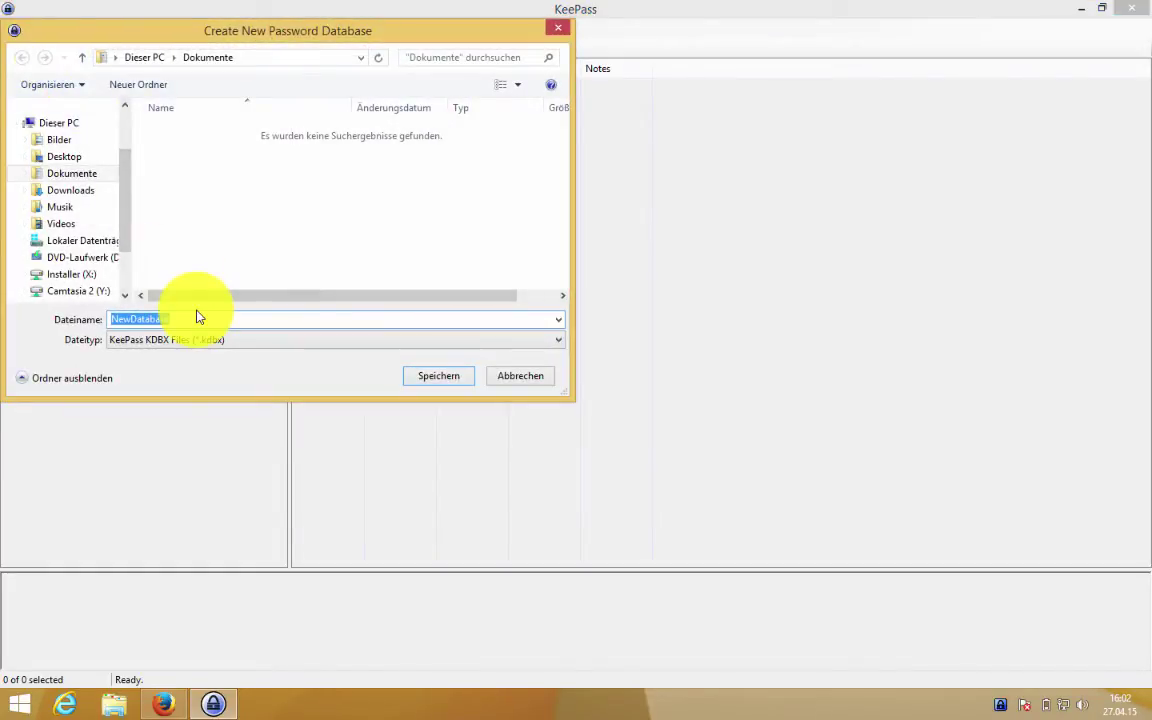
click(75, 162)
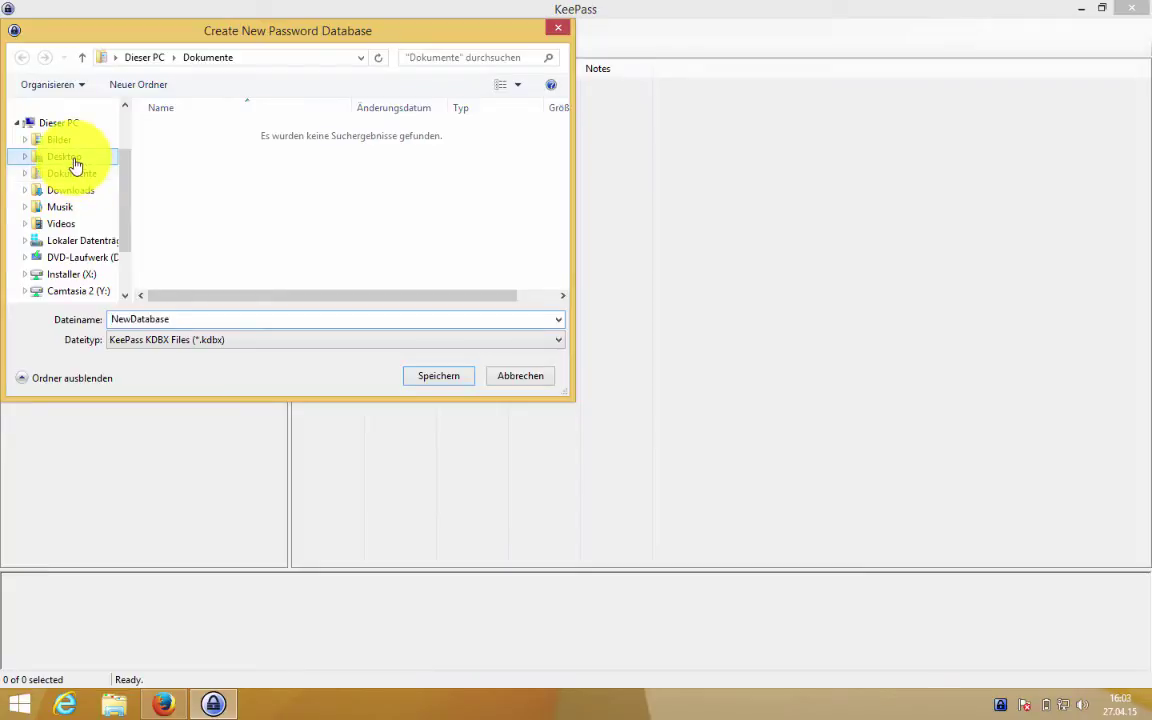
Save the database as NewDatabase.kdbx and set a 20-character master password, checking it in plain text.
click(444, 377)
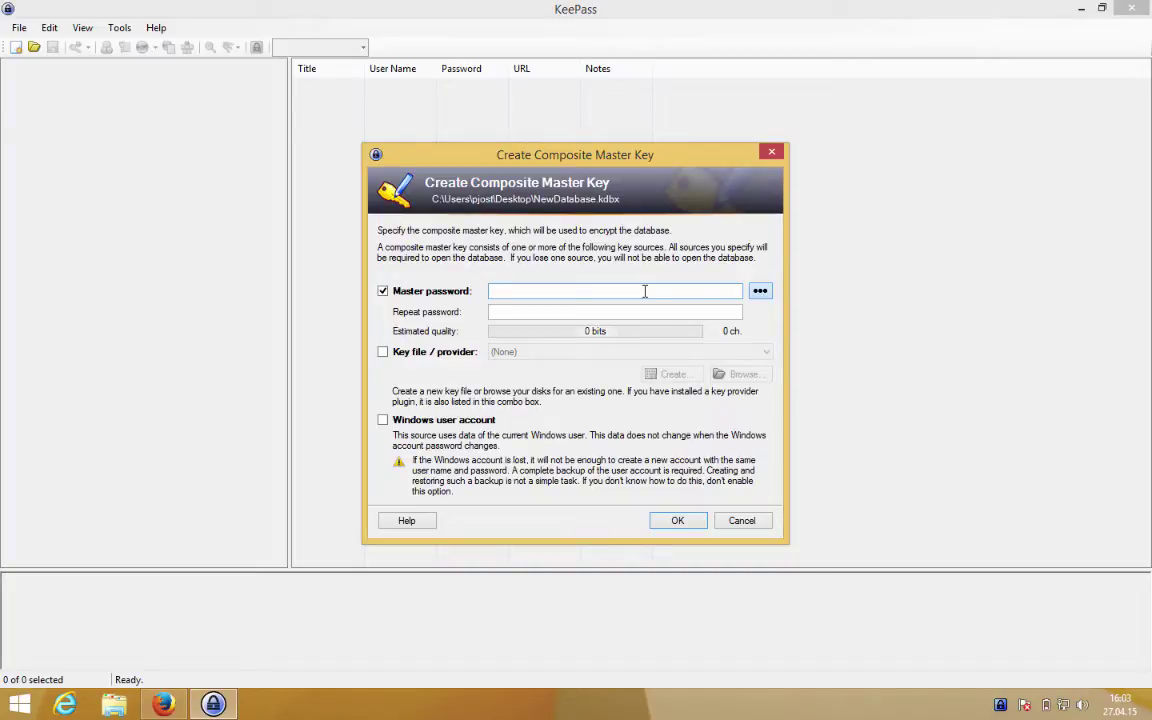
text(*****)
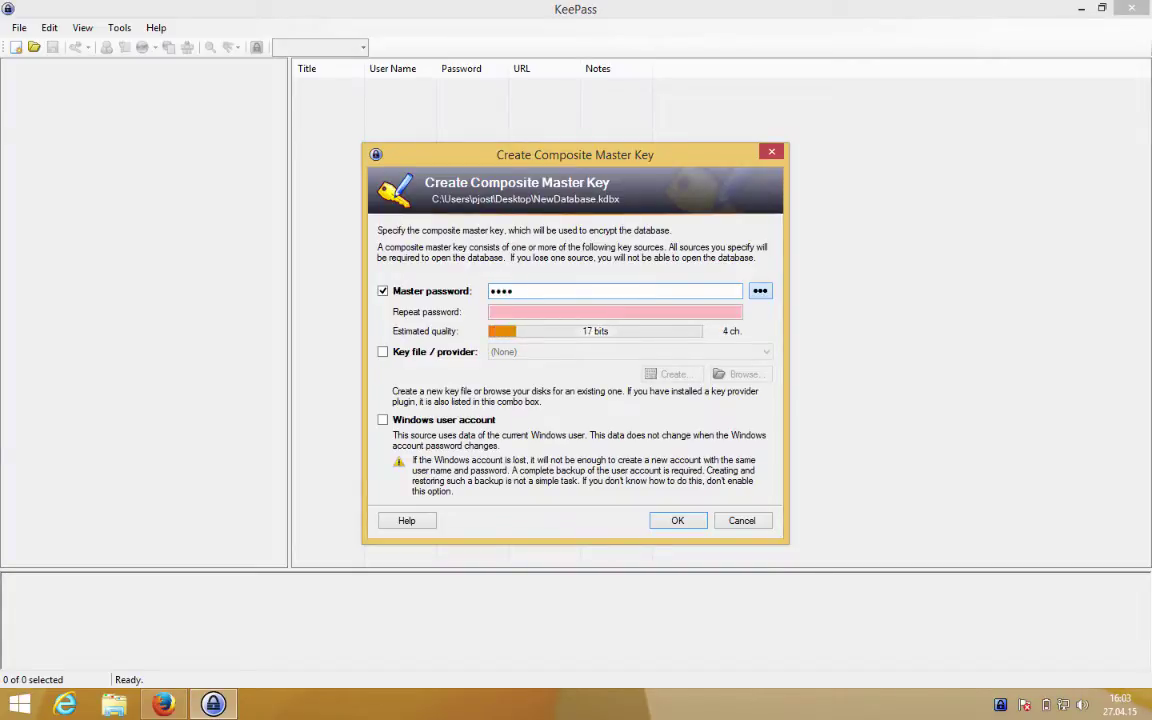
text(***)
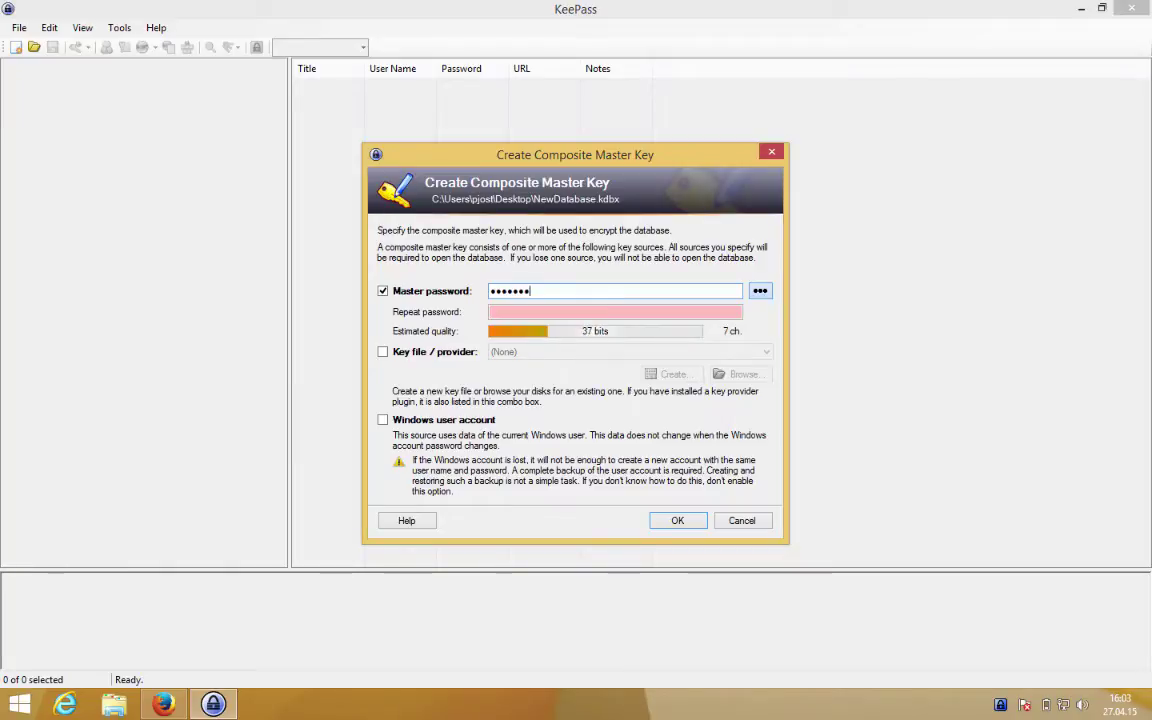
text(***********)
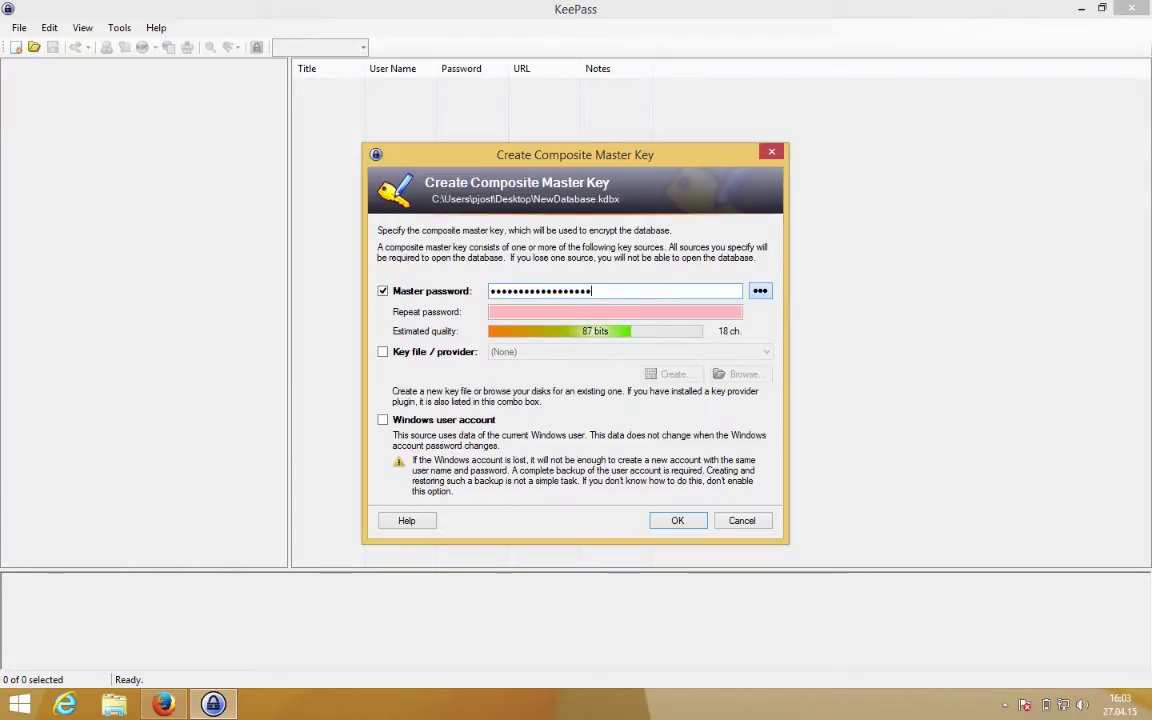
text(d)
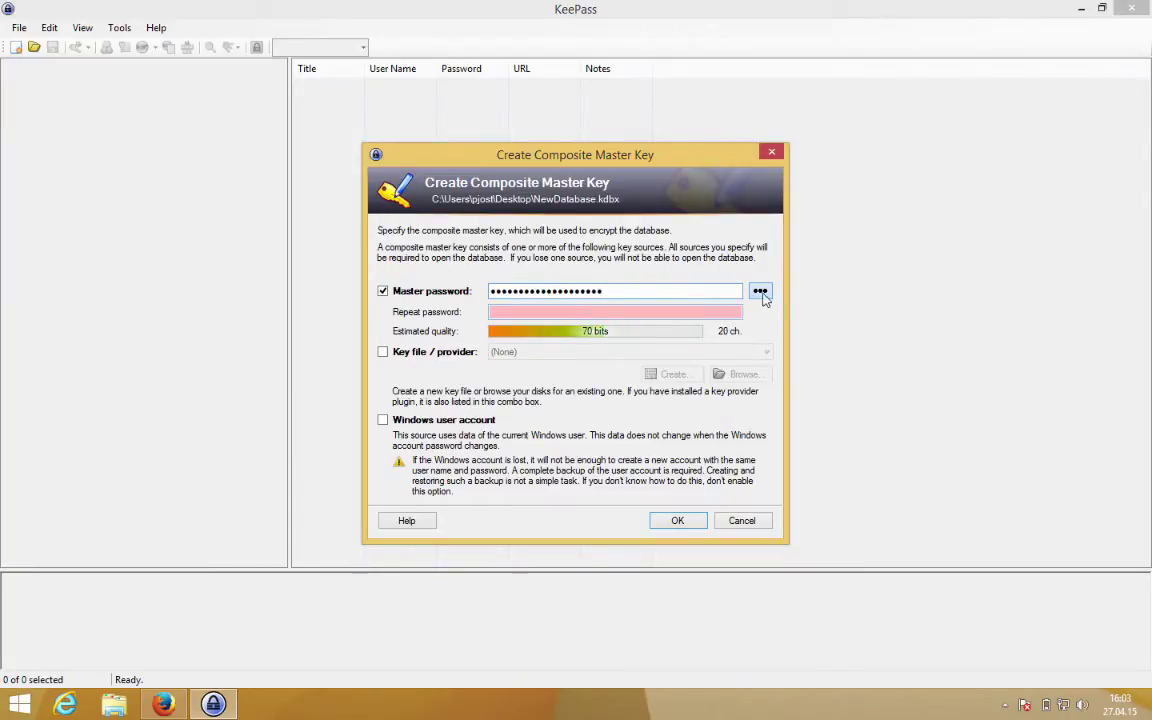
click(760, 291)
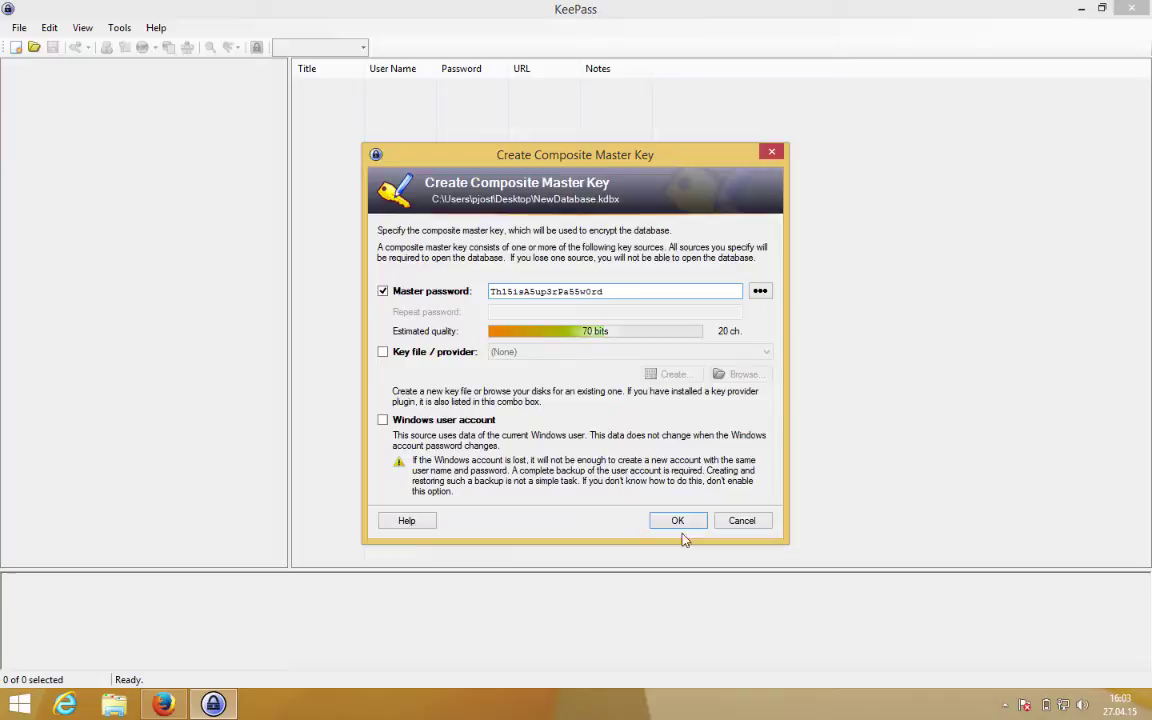
click(760, 291)
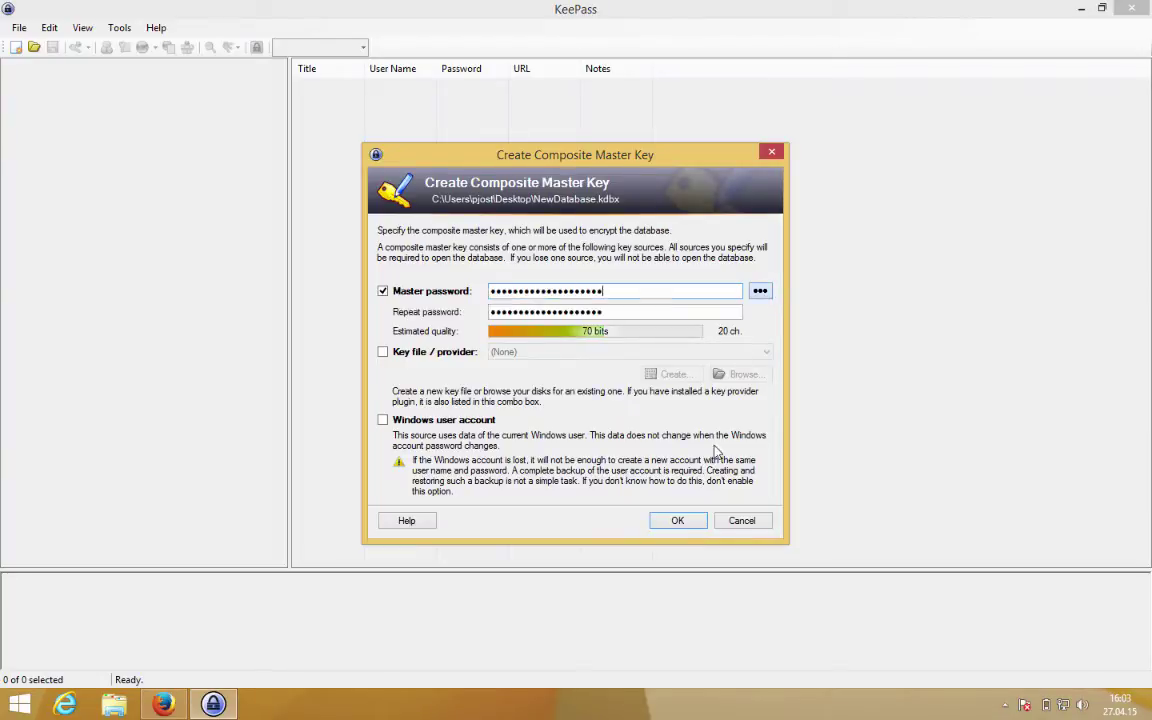
click(679, 526)
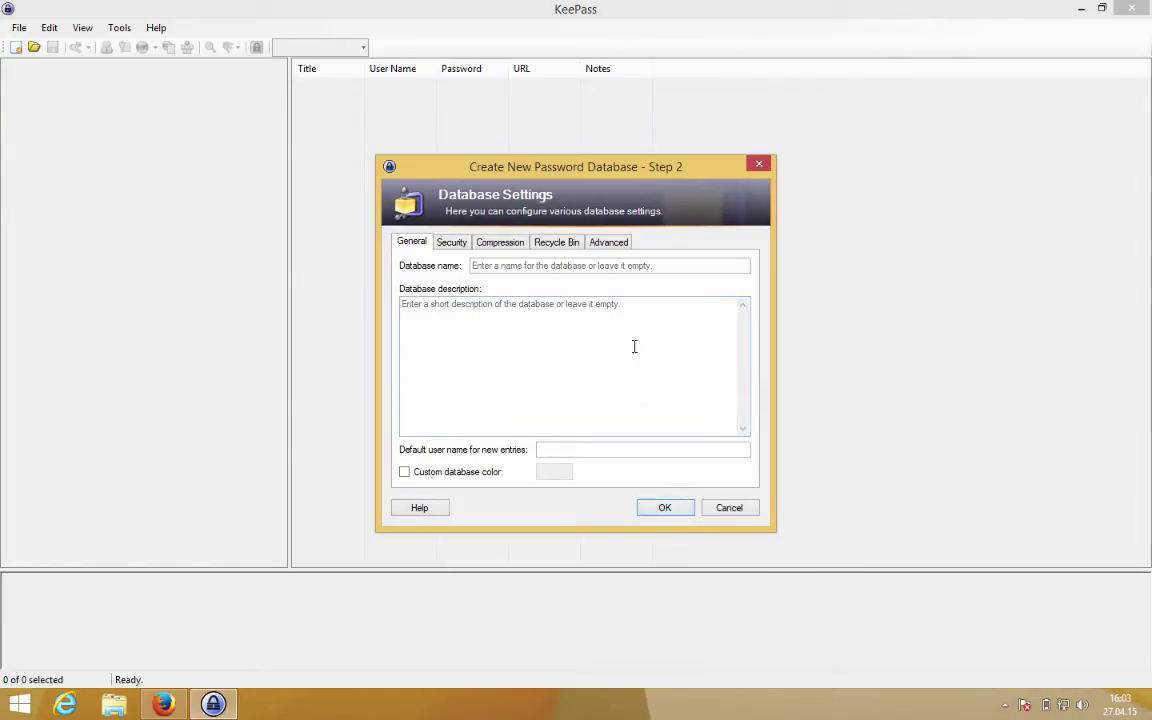
Review the Security, Compression, Recycle Bin and Advanced settings, finish the database, and widen the Title column.
click(451, 243)
click(503, 246)
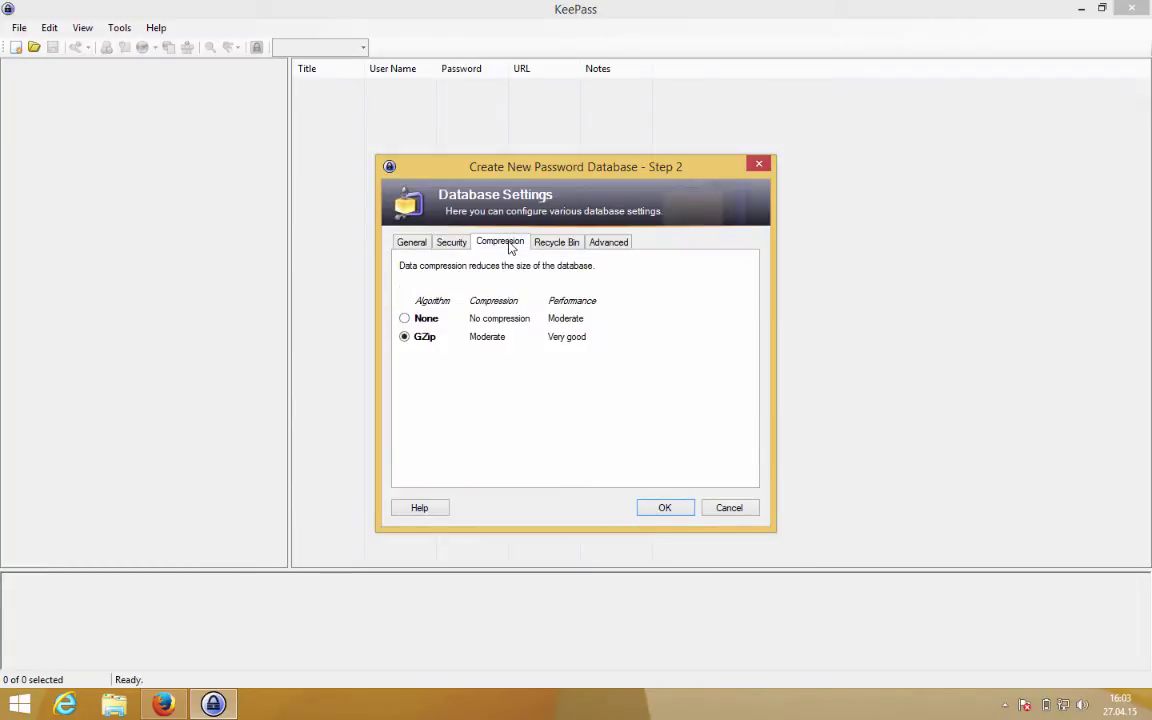
click(550, 244)
click(597, 246)
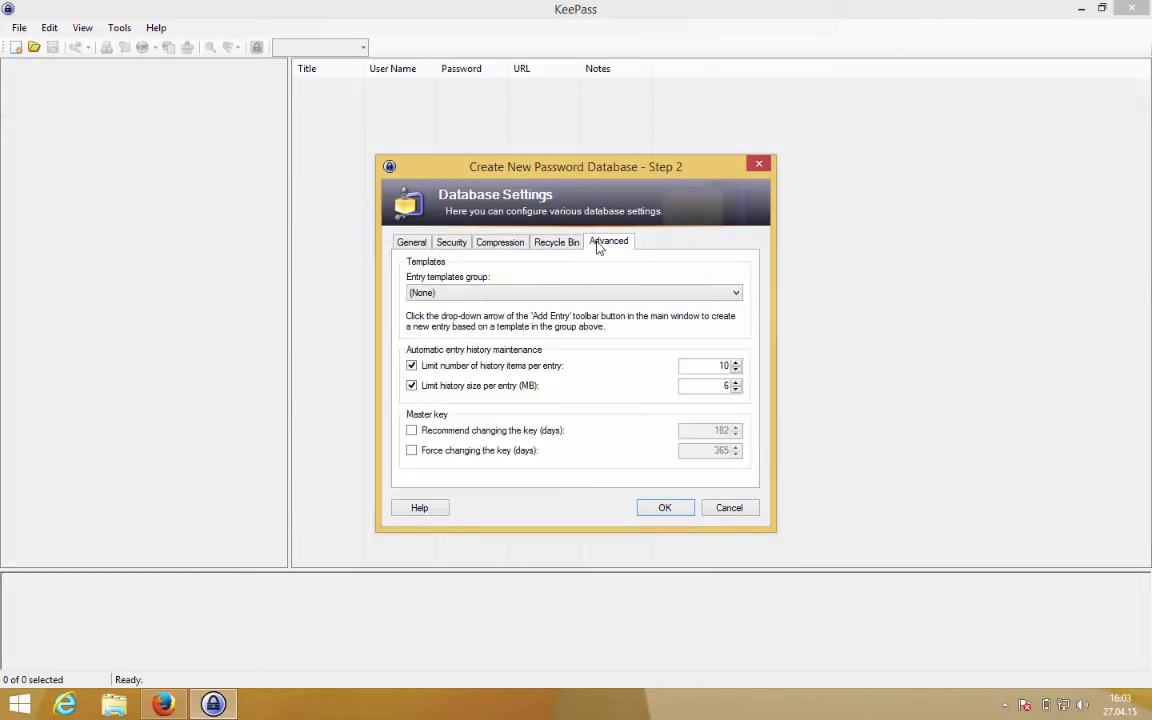
click(666, 511)
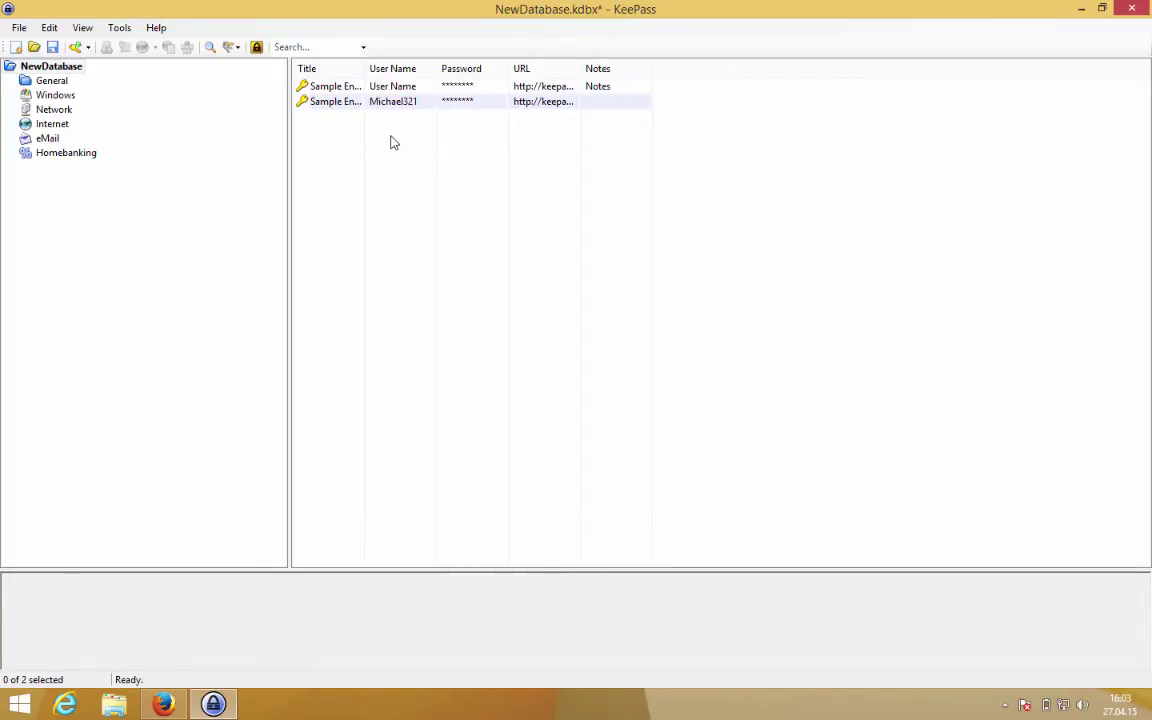
drag(365, 68, 432, 69)
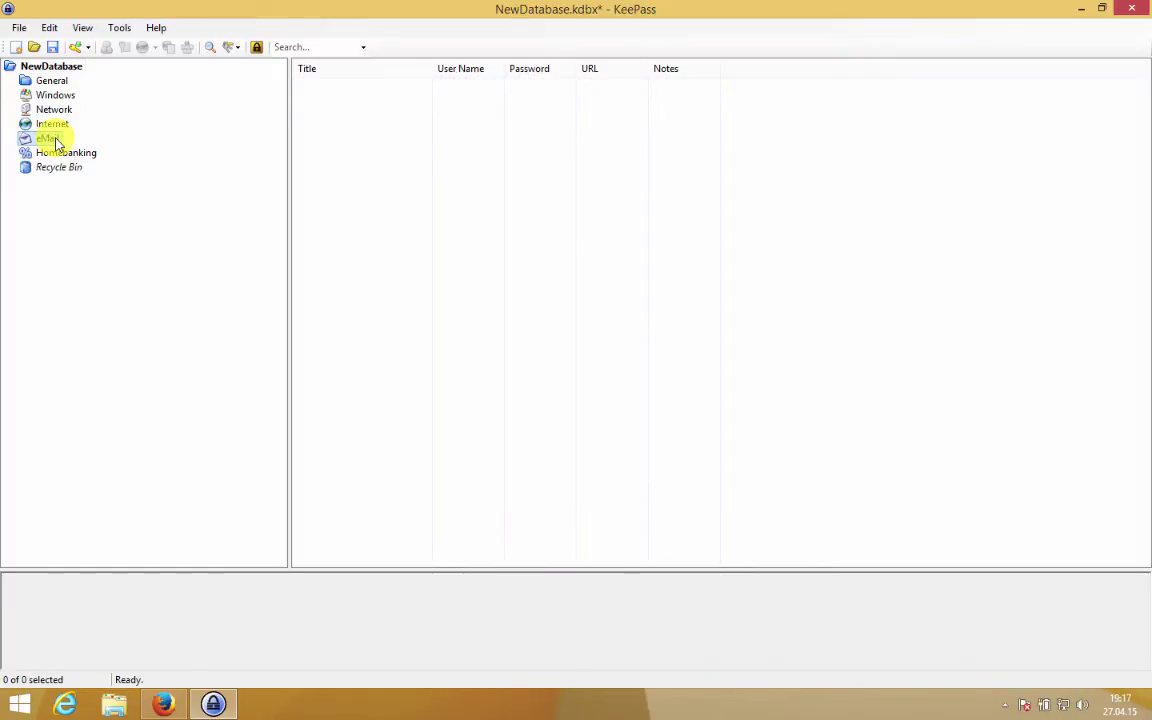
Add entry 'Gmail Private' with user name 'Username' and a pasted 24-character password.
click(75, 48)
text(Gmail)
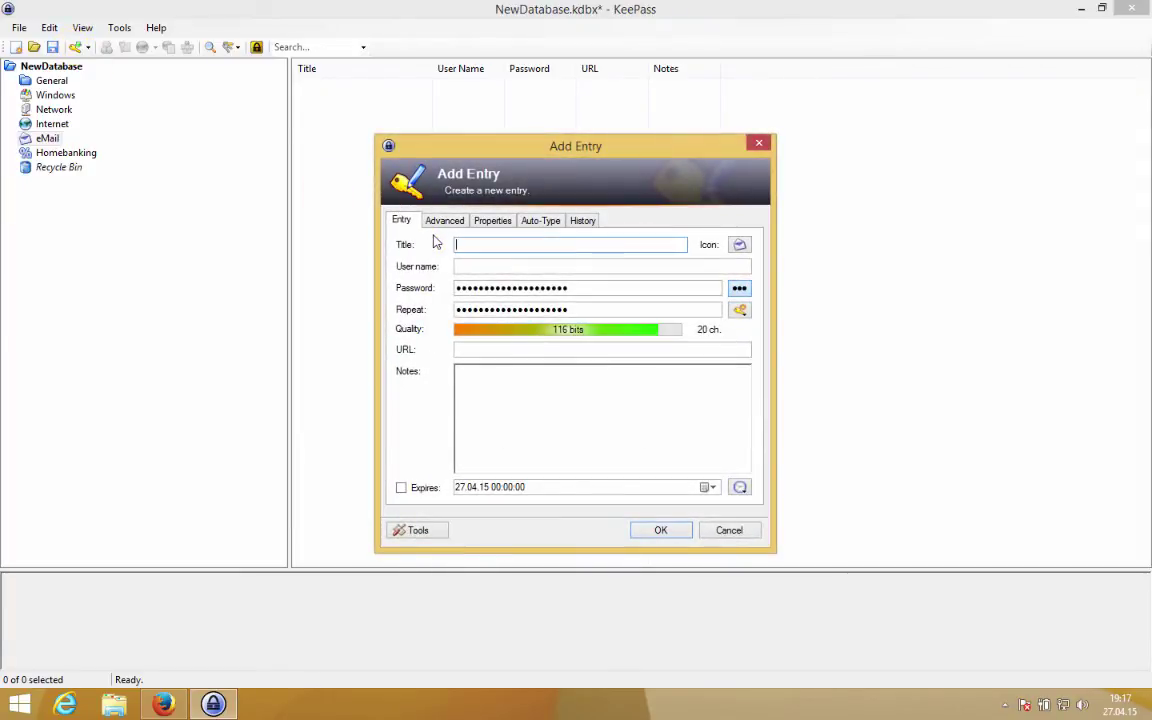
text( Private)
key(Tab)
text(Username)
key(Tab)
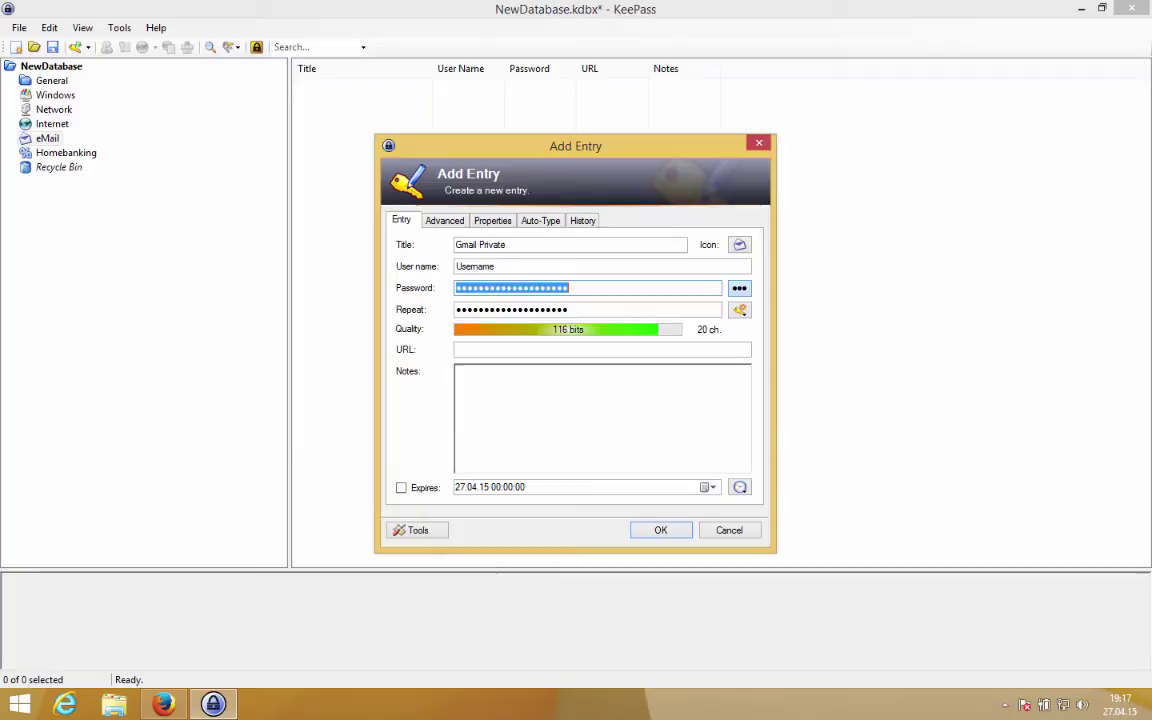
key(ctrl+v)
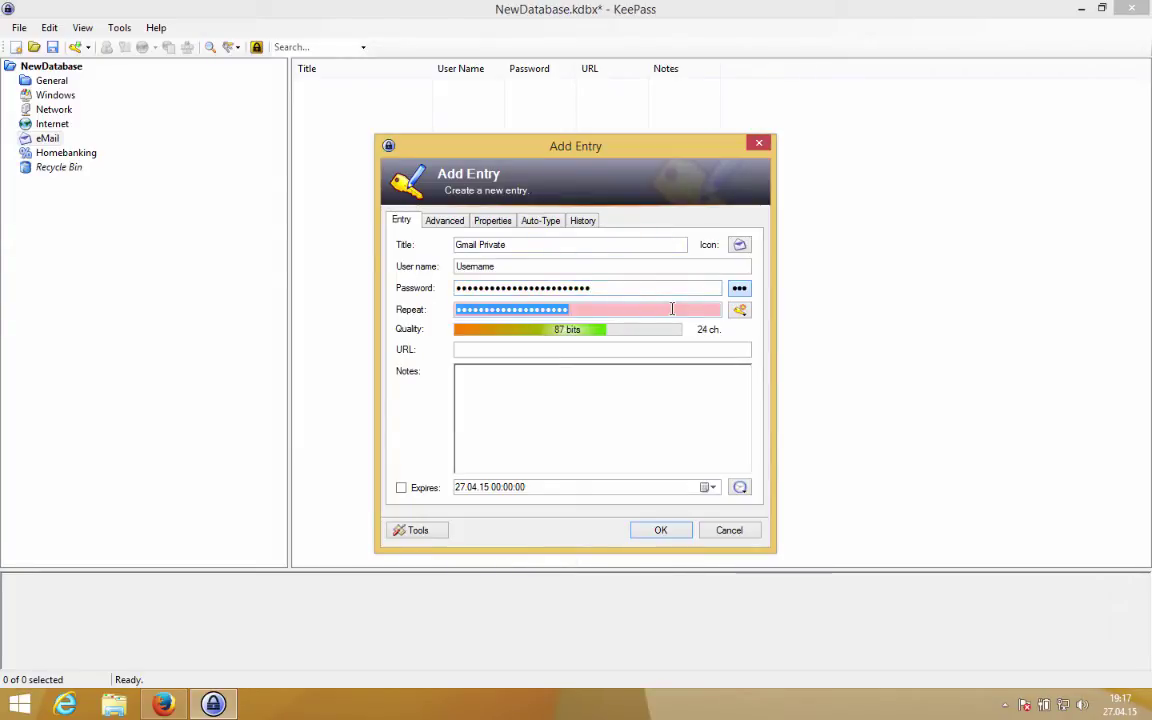
click(736, 289)
click(677, 527)
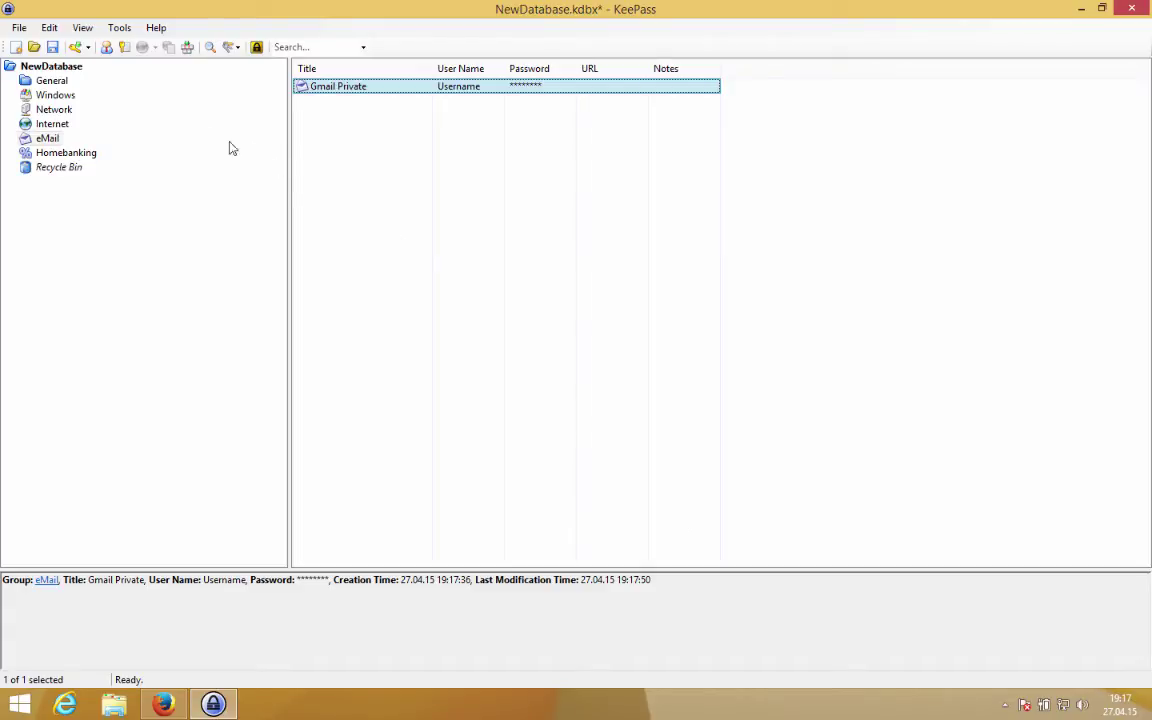
After viewing the eMail and Windows groups, search the database for 'Gmail'.
click(52, 138)
click(55, 95)
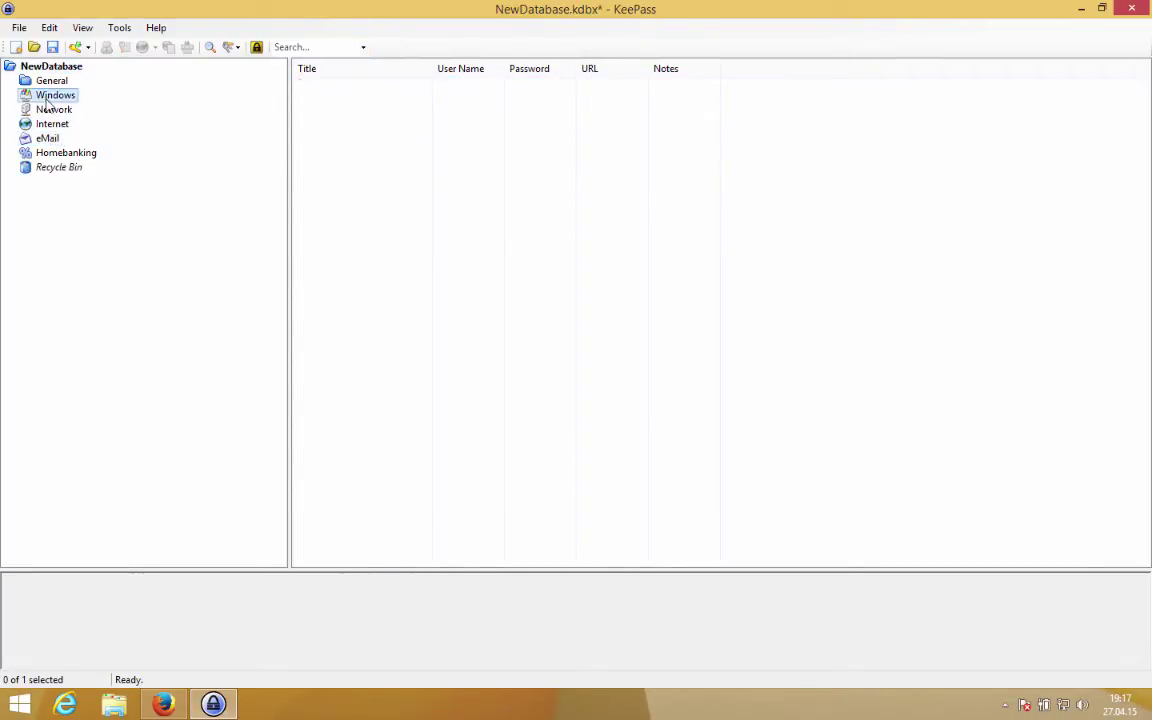
click(316, 46)
text(Gmail)
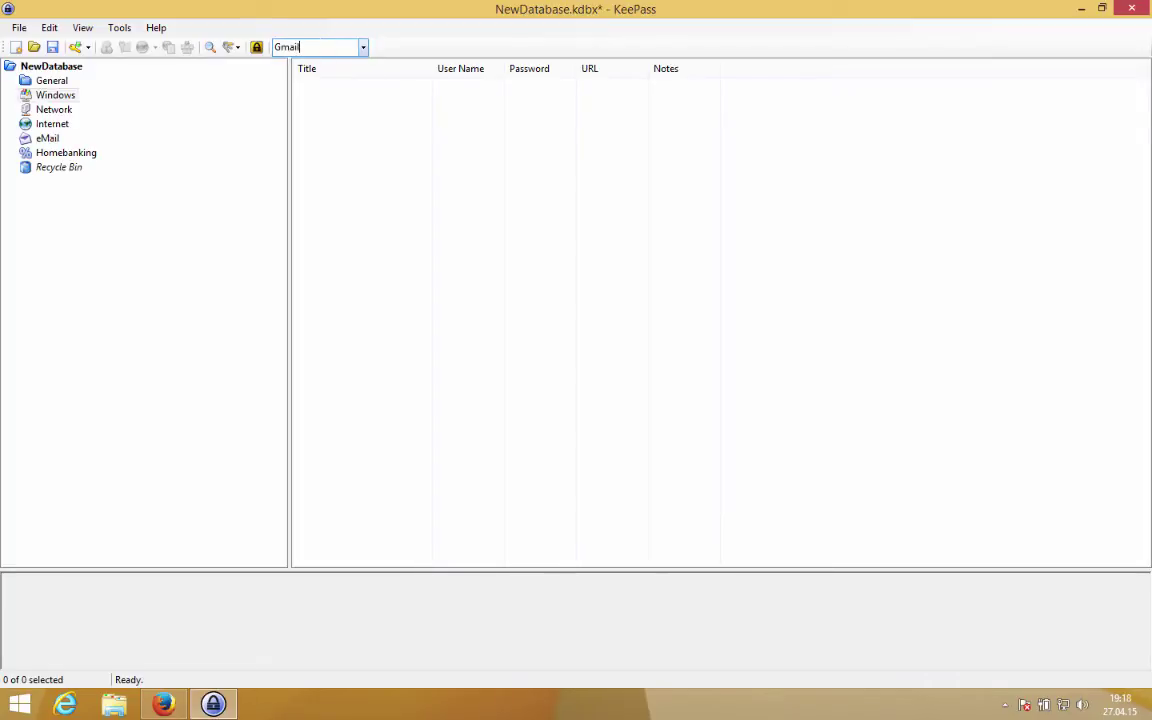
key(Return)
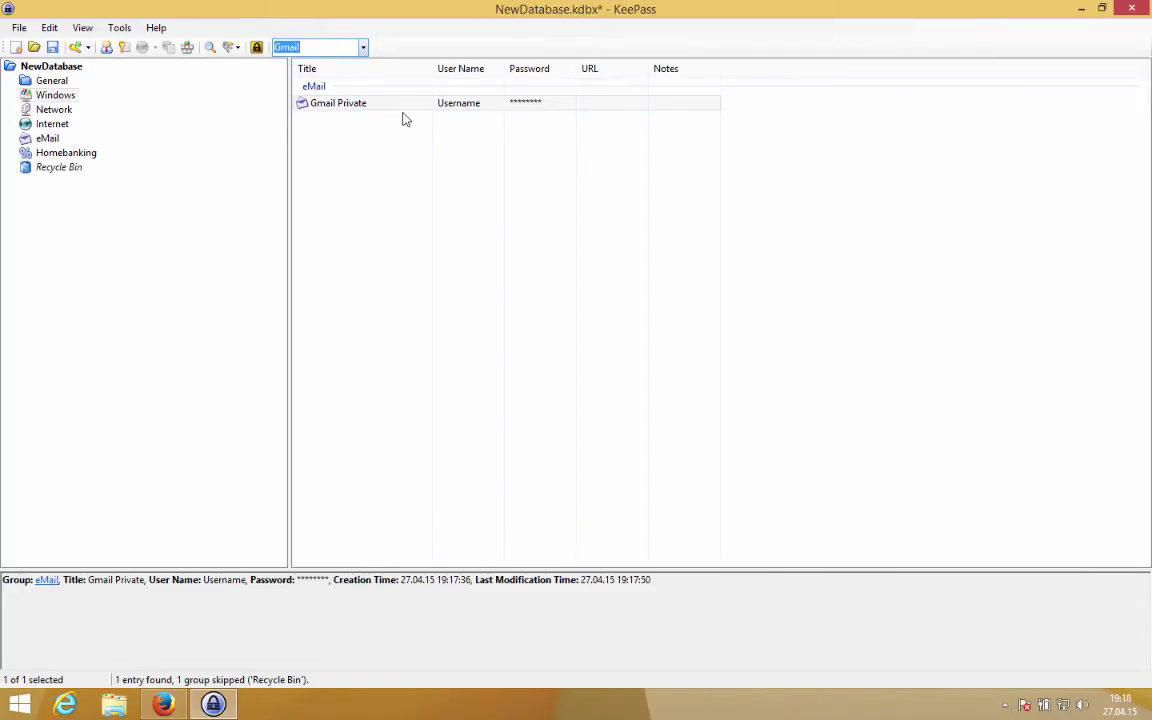
Open the found Gmail Private entry, check its password, and close it unchanged.
click(403, 106)
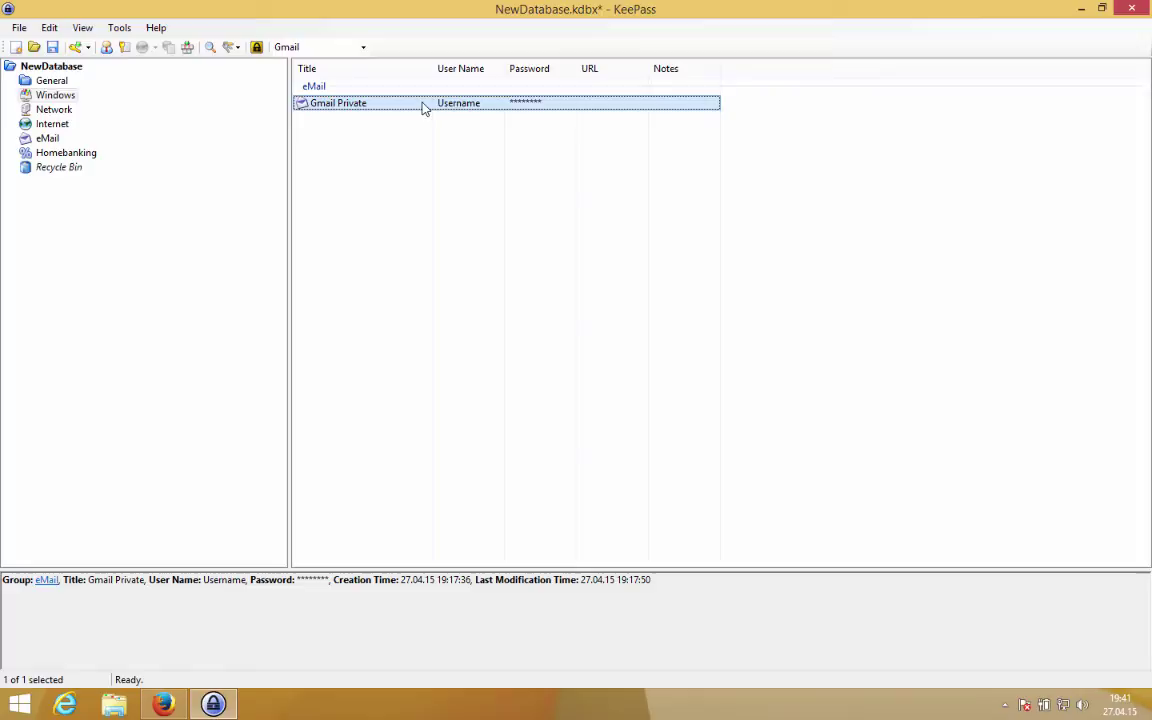
double_click(424, 108)
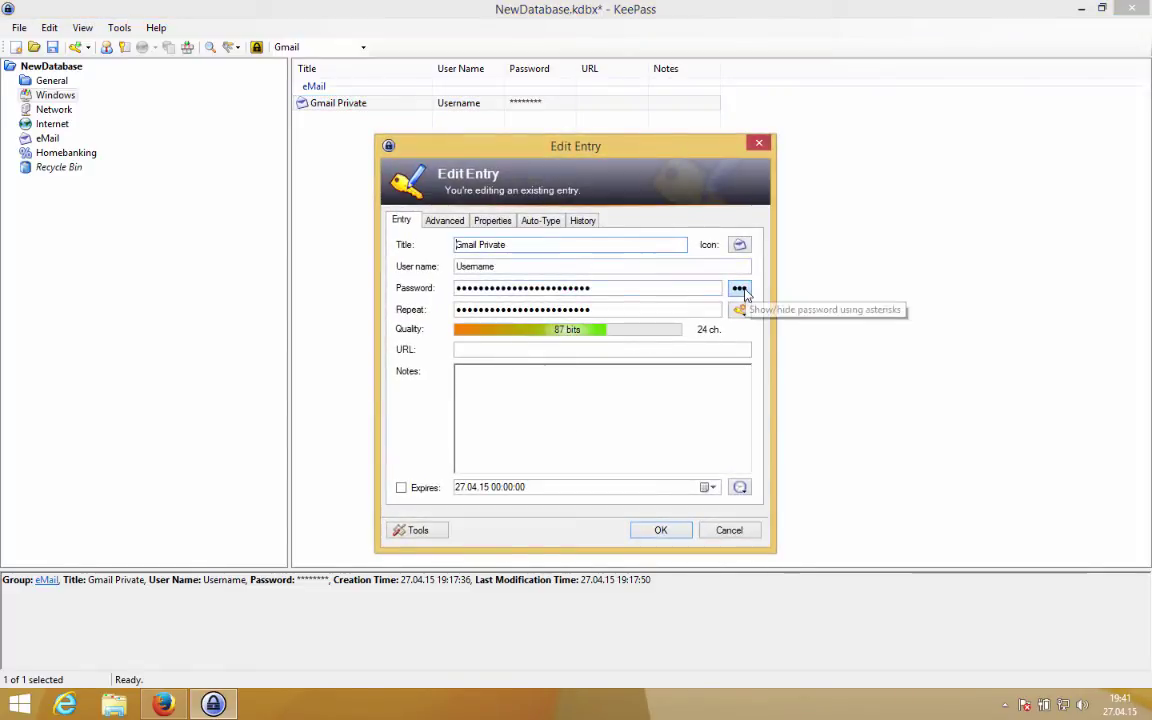
click(739, 289)
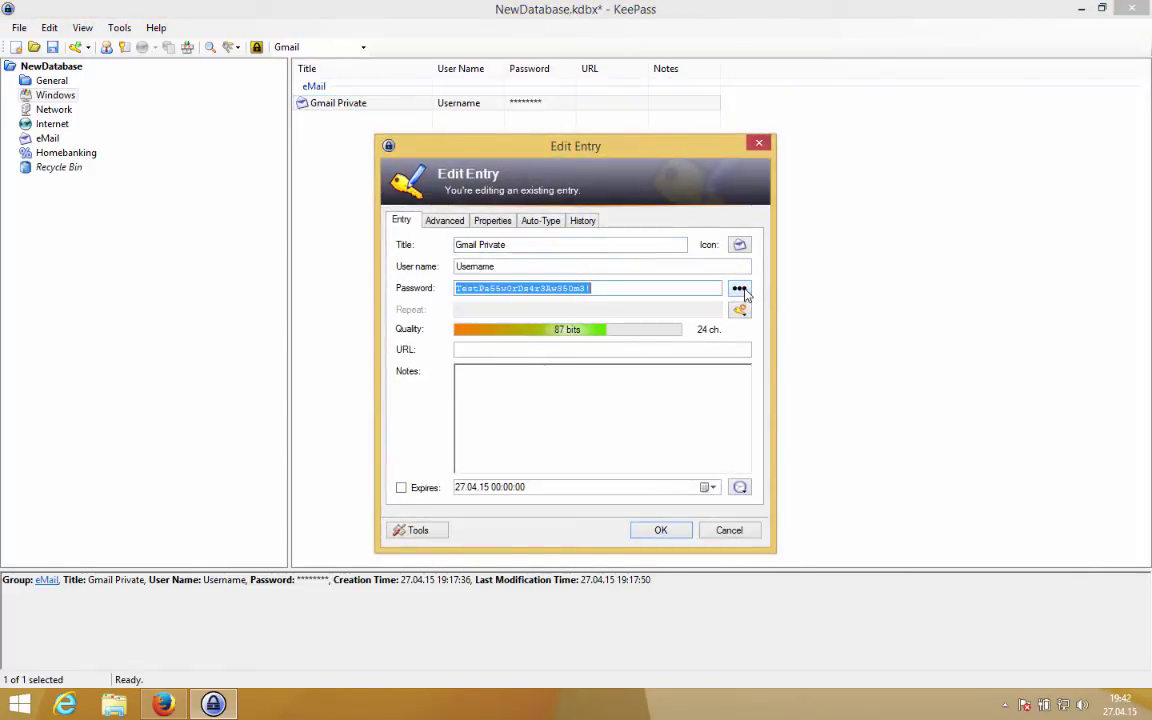
click(739, 289)
click(673, 529)
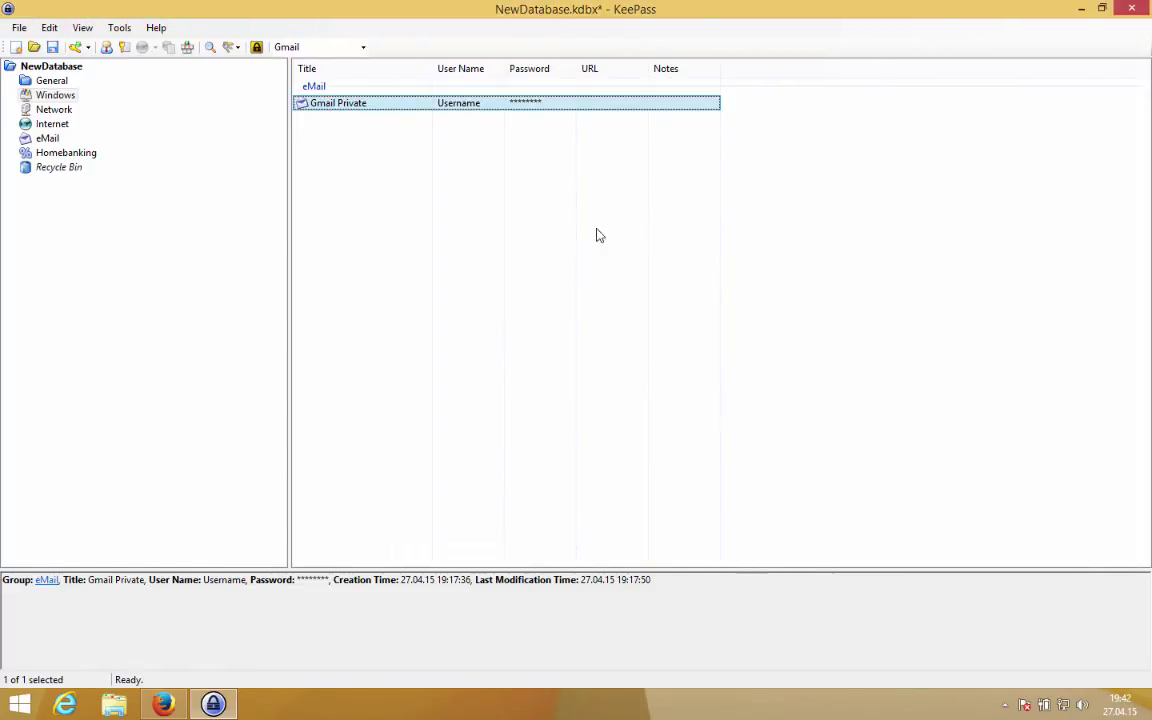
Copy the Gmail Private entry's password to the clipboard from its context menu.
right_click(426, 106)
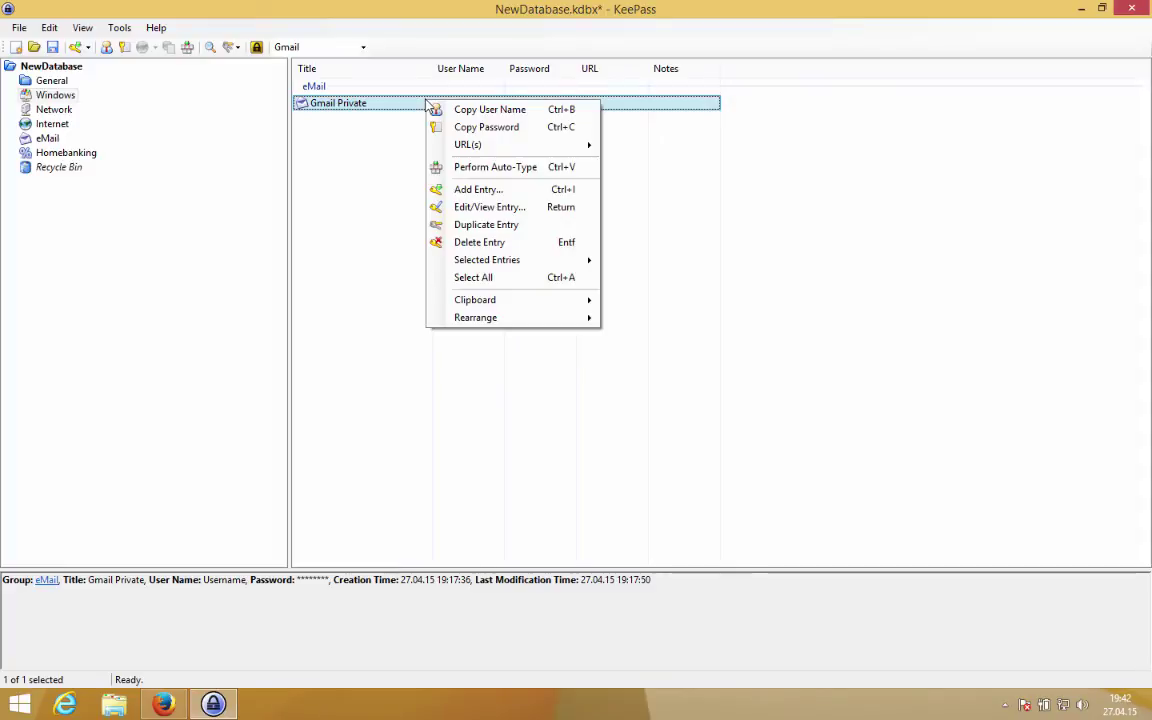
click(468, 129)
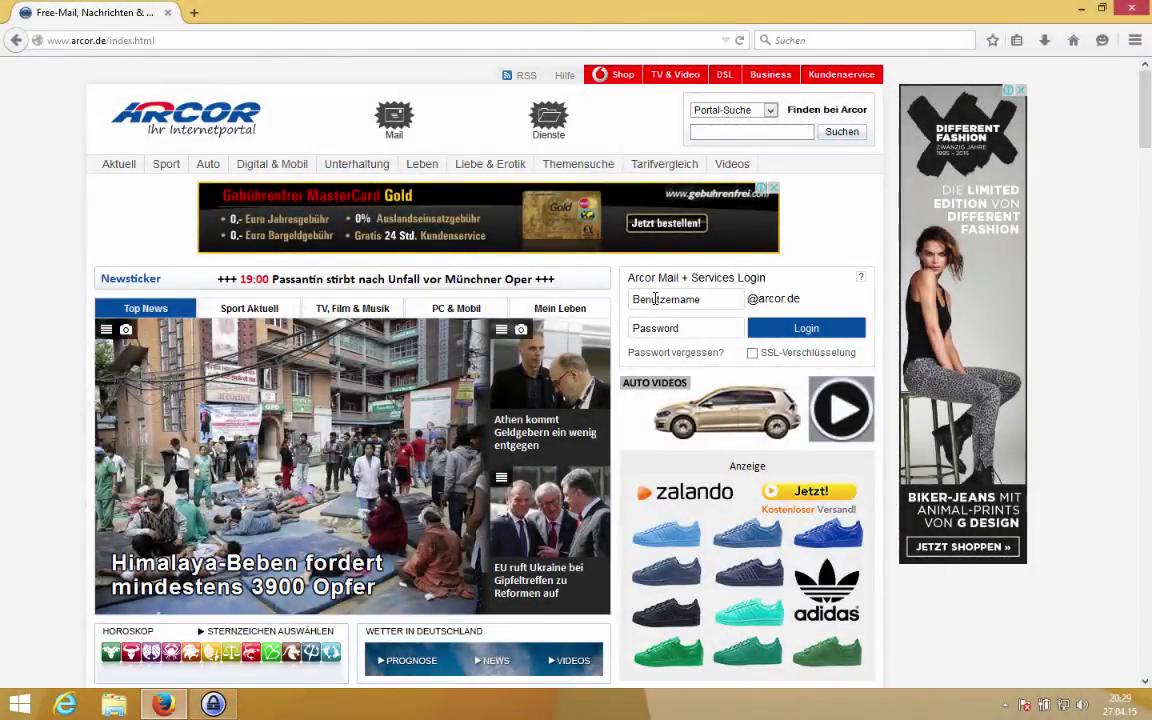
Auto-type the stored credentials into the Arcor Benutzername field with Ctrl+Alt+A.
click(655, 298)
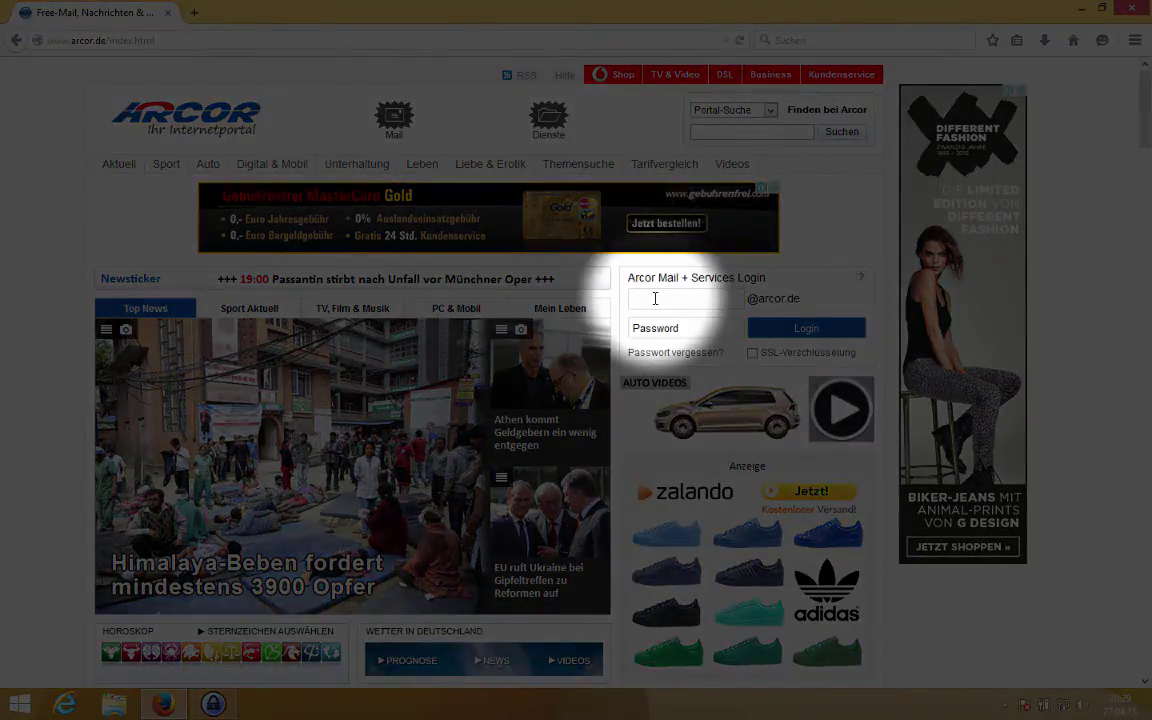
key(ctrl+alt+a)
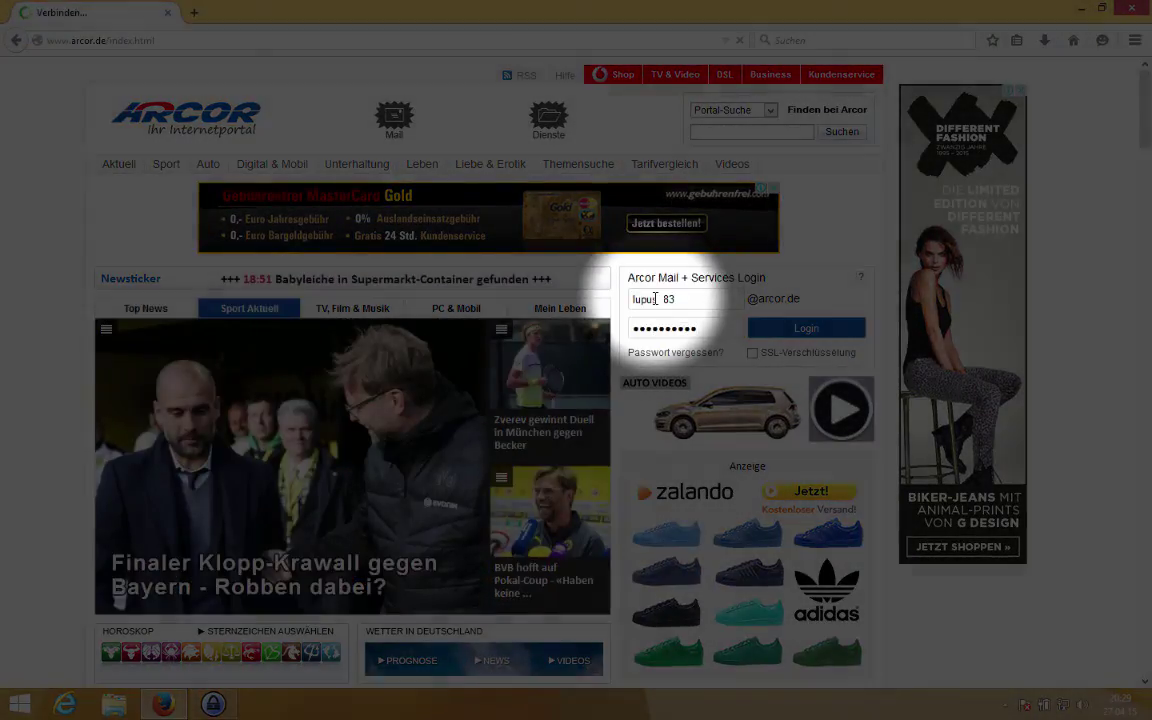